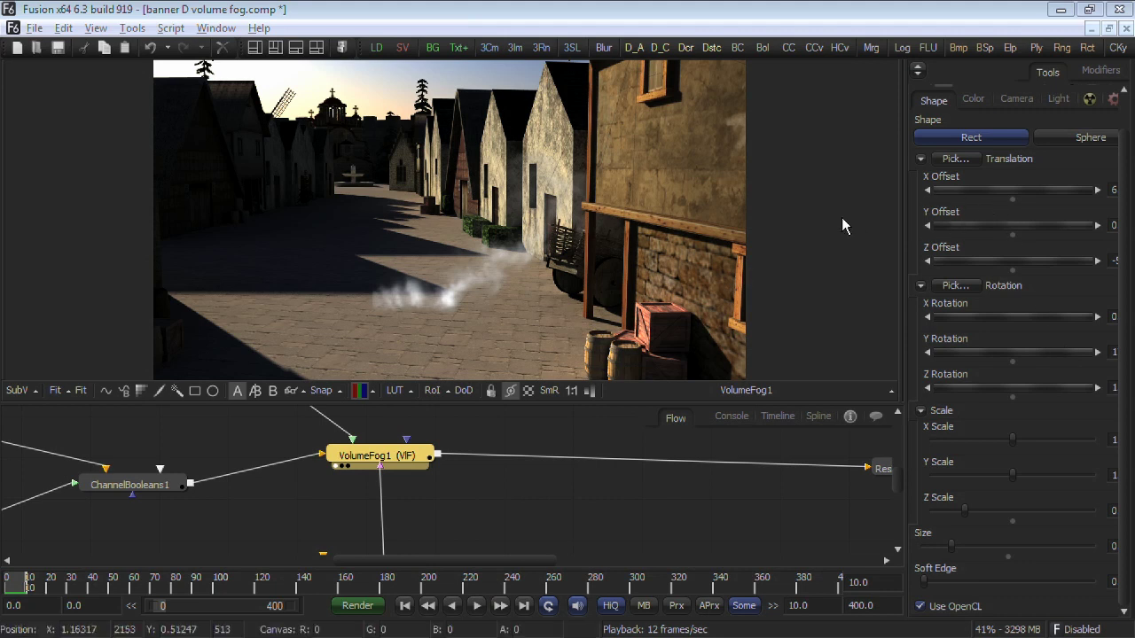
# - Start playback of the VolumeFog1 comp so the fog puff drifts down the street
pyautogui.press('space')
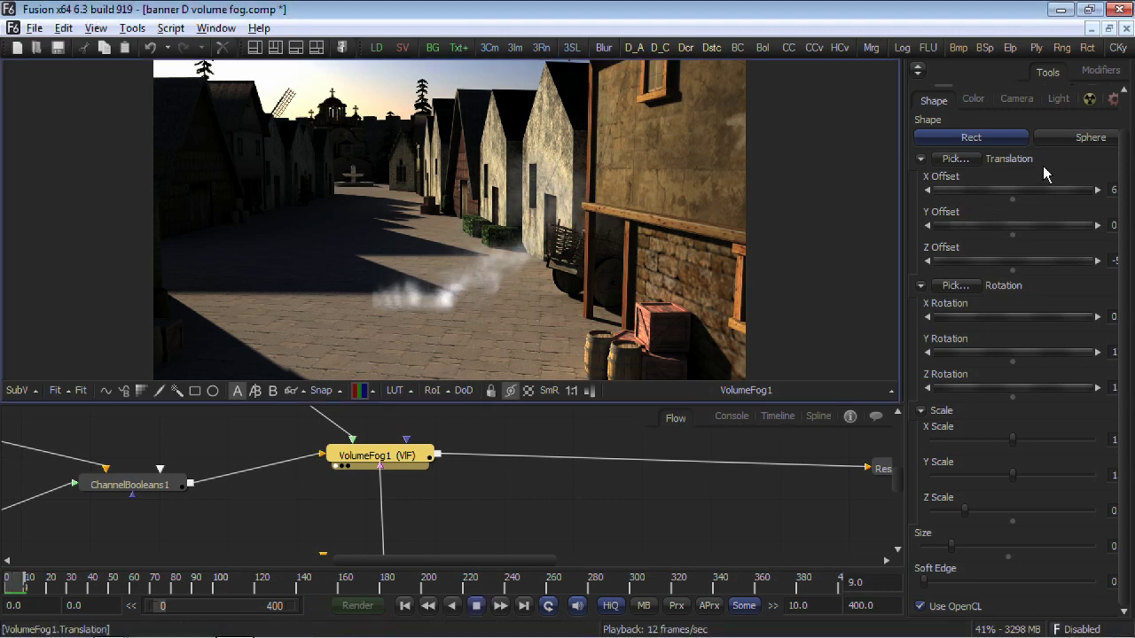
# - Enable Do Lighting on VolumeFog1 and nudge the PointLight in a split 3D view
pyautogui.click(1053, 94)
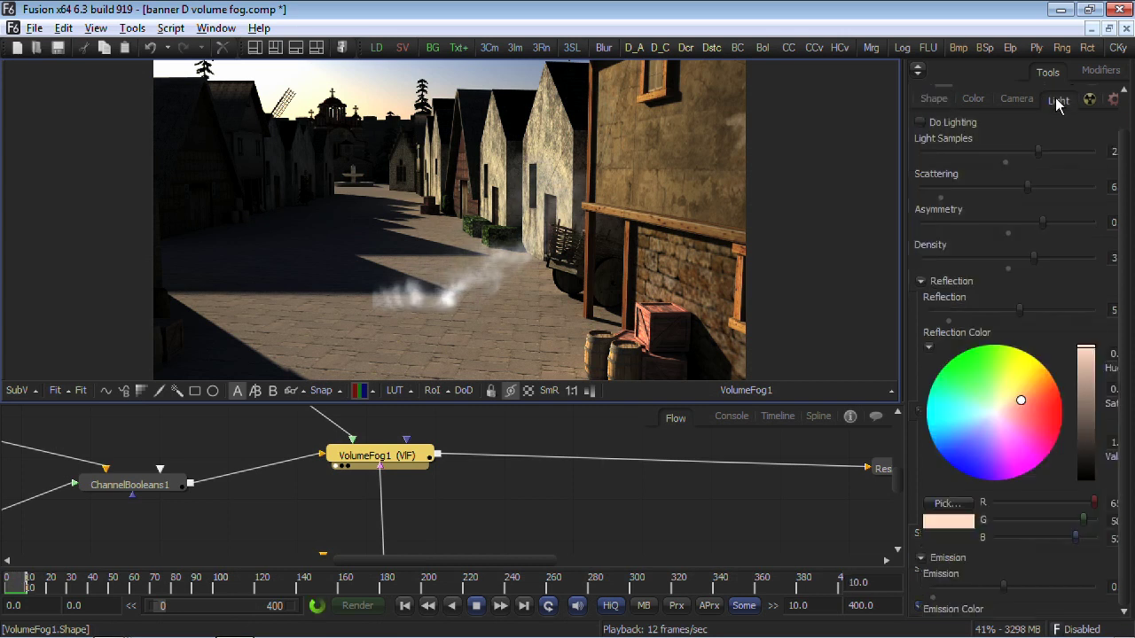
pyautogui.press('space')
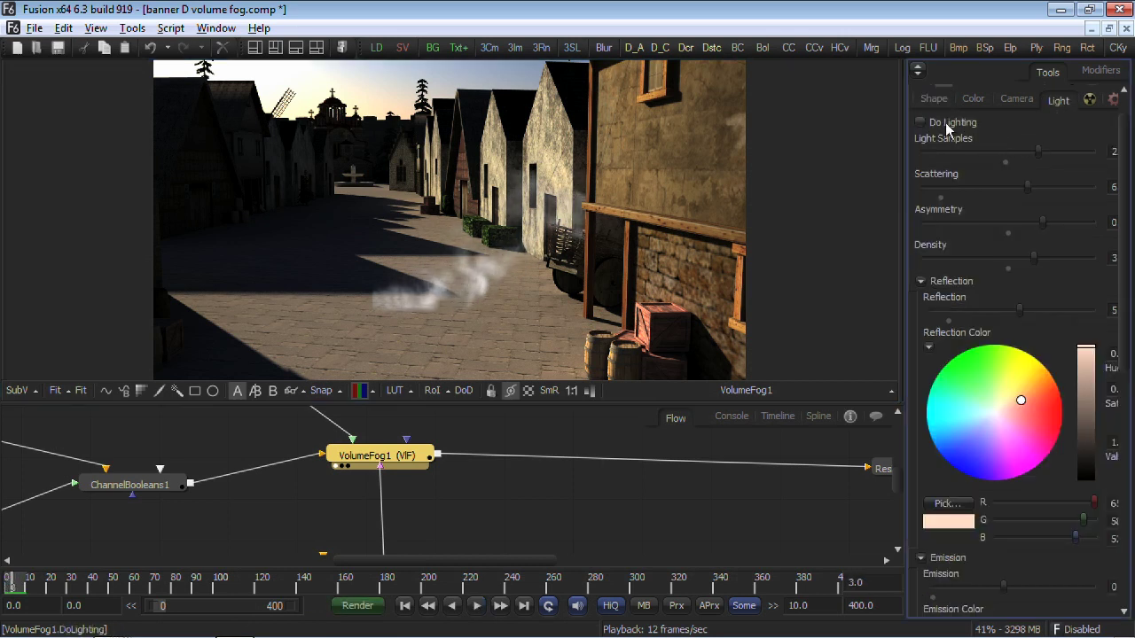
pyautogui.click(950, 129)
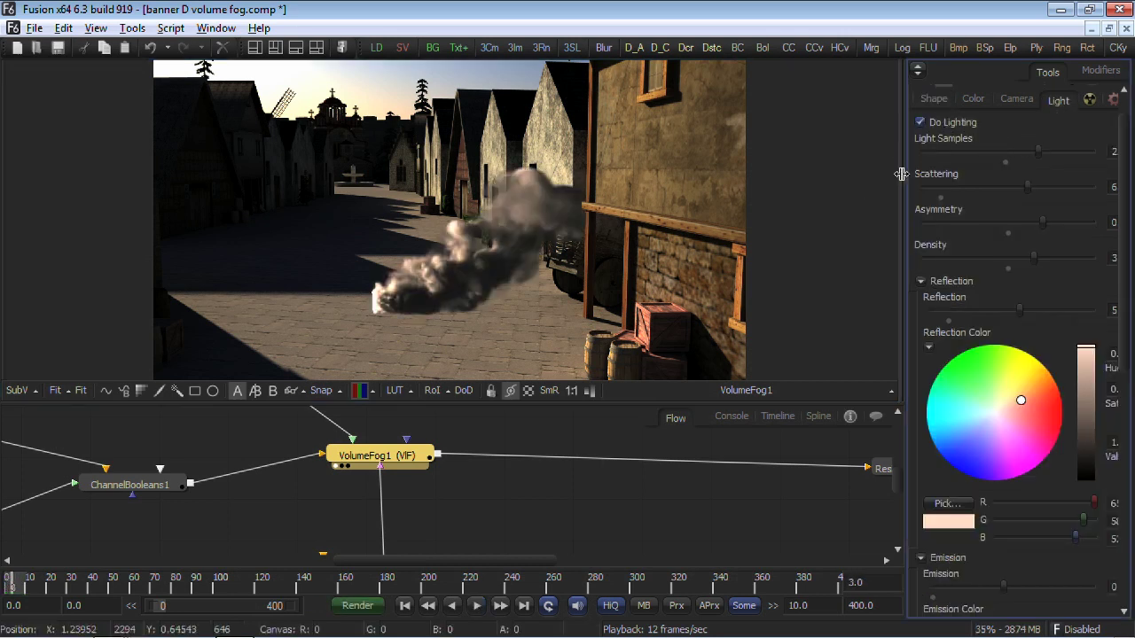
pyautogui.moveTo(902, 174); pyautogui.dragTo(618, 191)
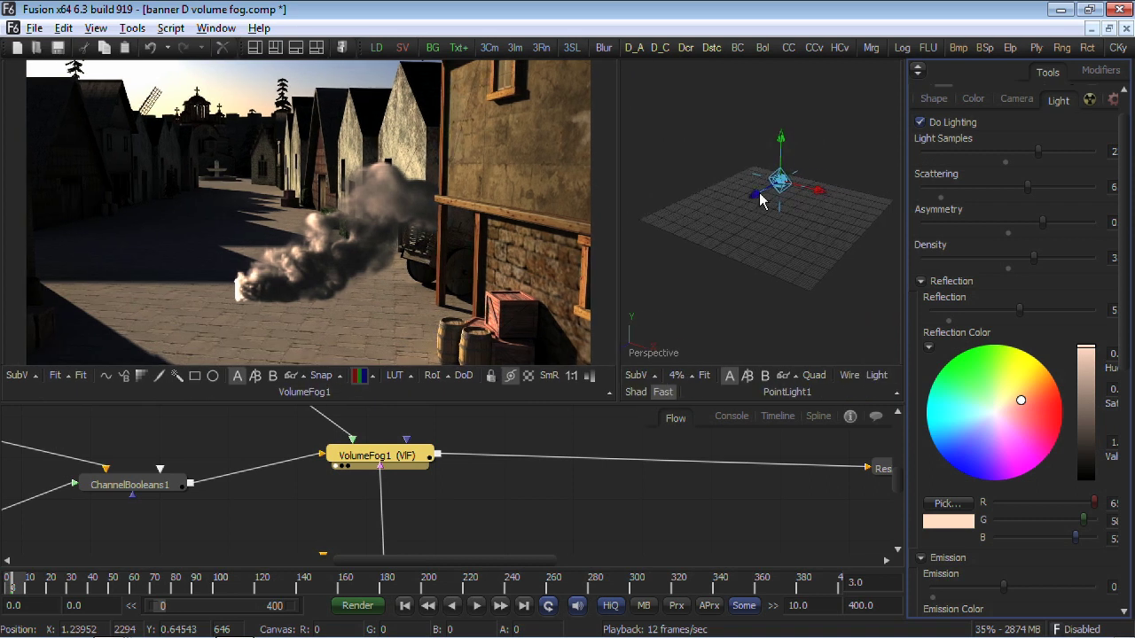
pyautogui.moveTo(759, 200); pyautogui.dragTo(778, 185)
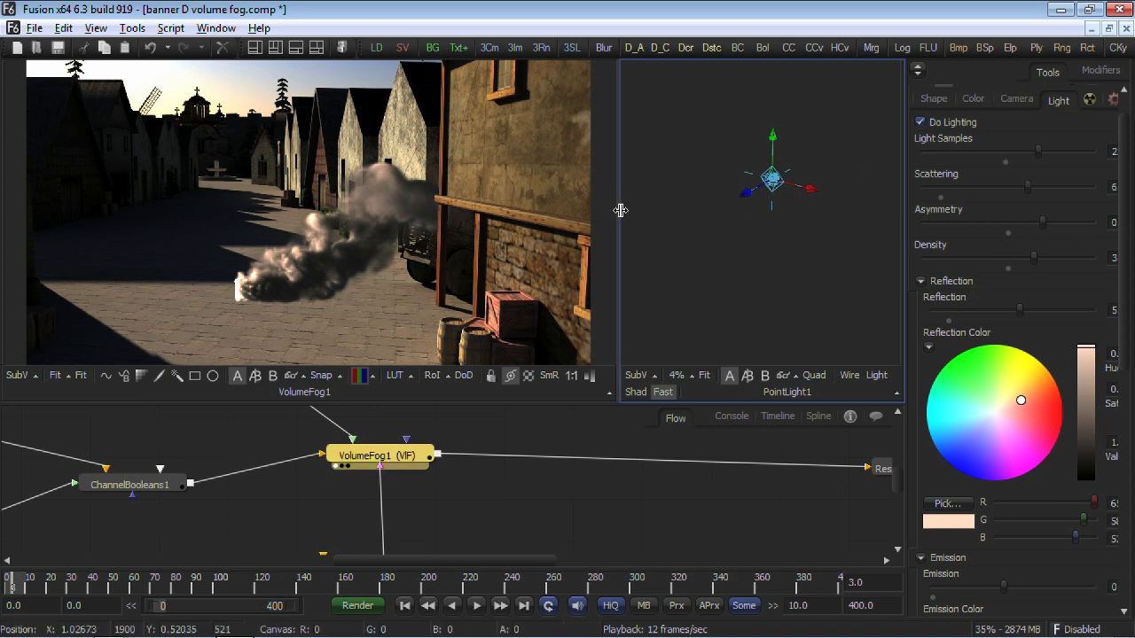
pyautogui.moveTo(618, 208); pyautogui.dragTo(891, 177)
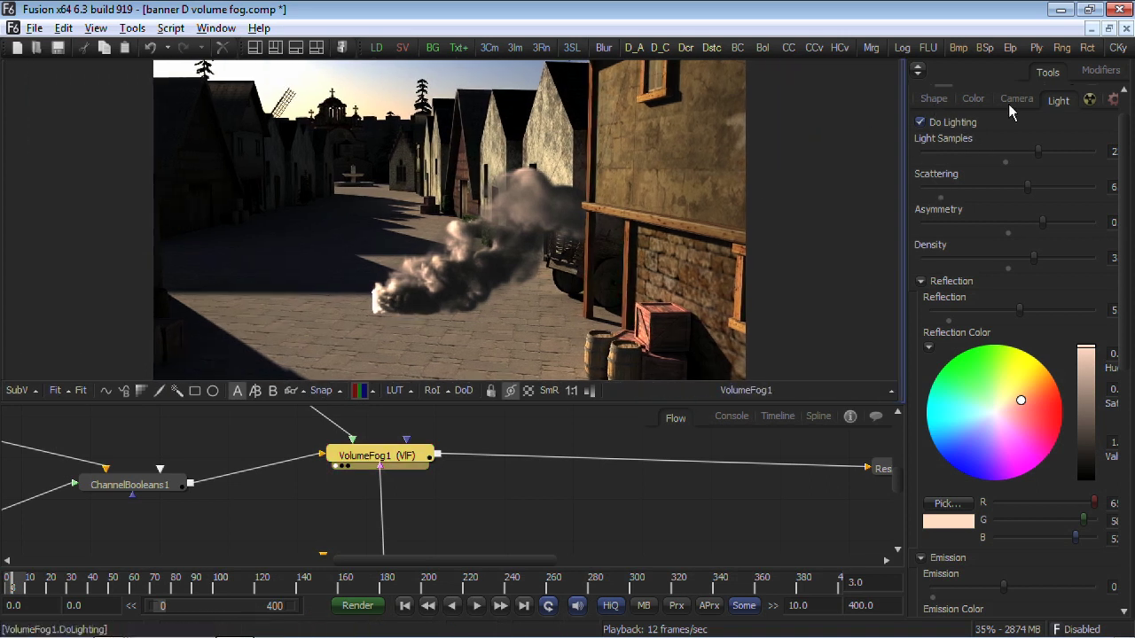
# - Raise VolumeFog1's Scattering to 6 and its Density to 4
pyautogui.scroll(-1, 1129, 208)
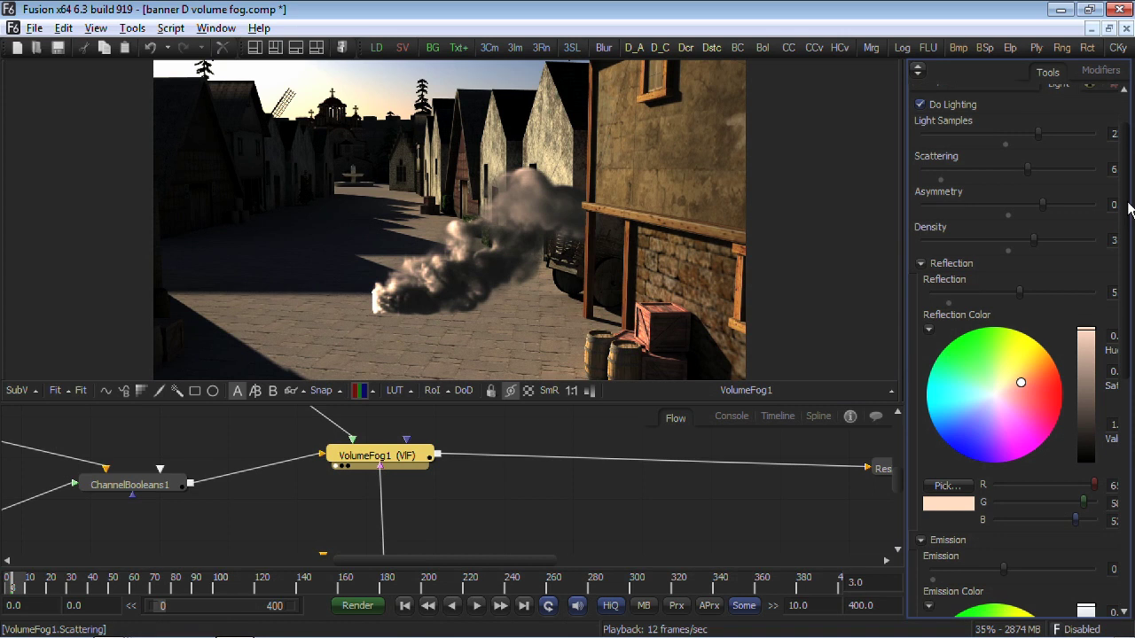
pyautogui.scroll(2, 1129, 209)
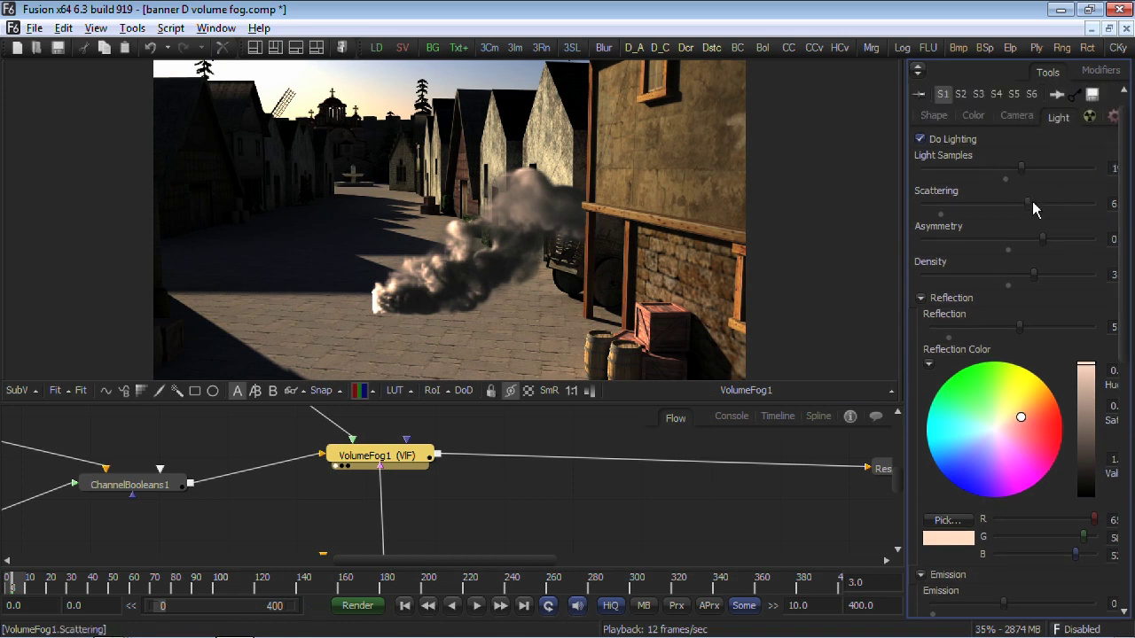
pyautogui.moveTo(1016, 205); pyautogui.dragTo(1053, 240)
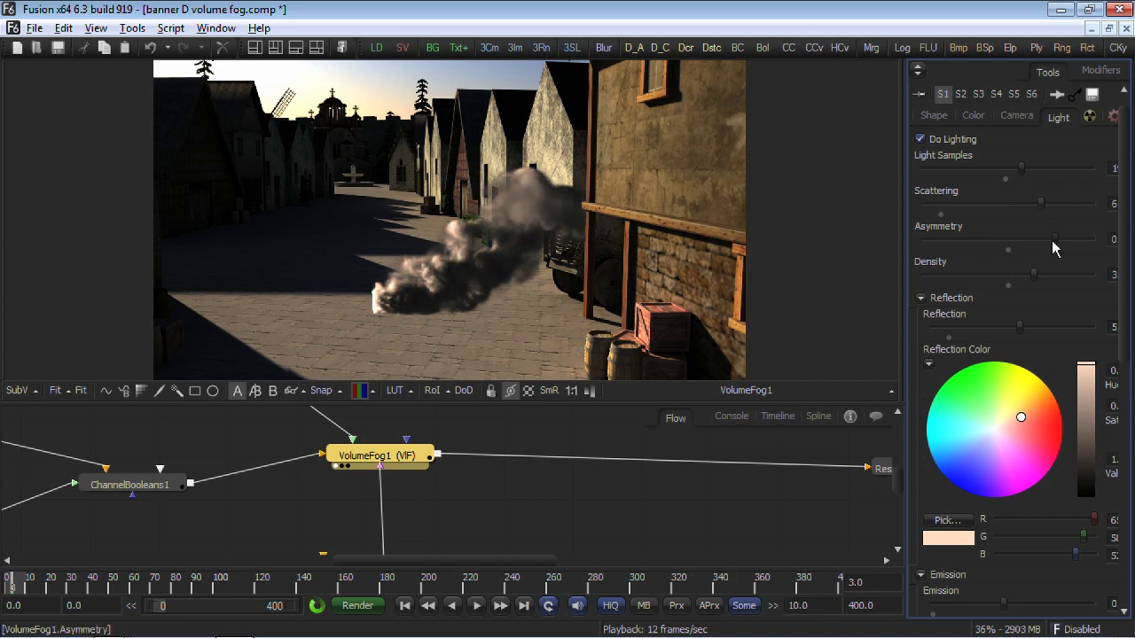
pyautogui.moveTo(1018, 280); pyautogui.dragTo(1042, 285)
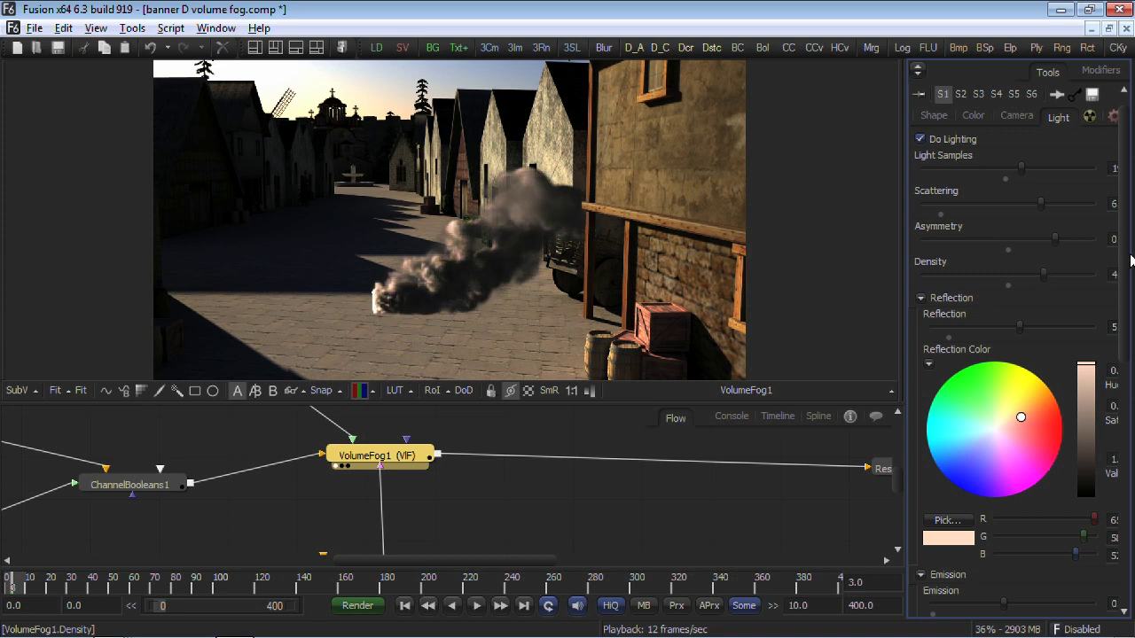
pyautogui.moveTo(1124, 260); pyautogui.dragTo(1123, 365)
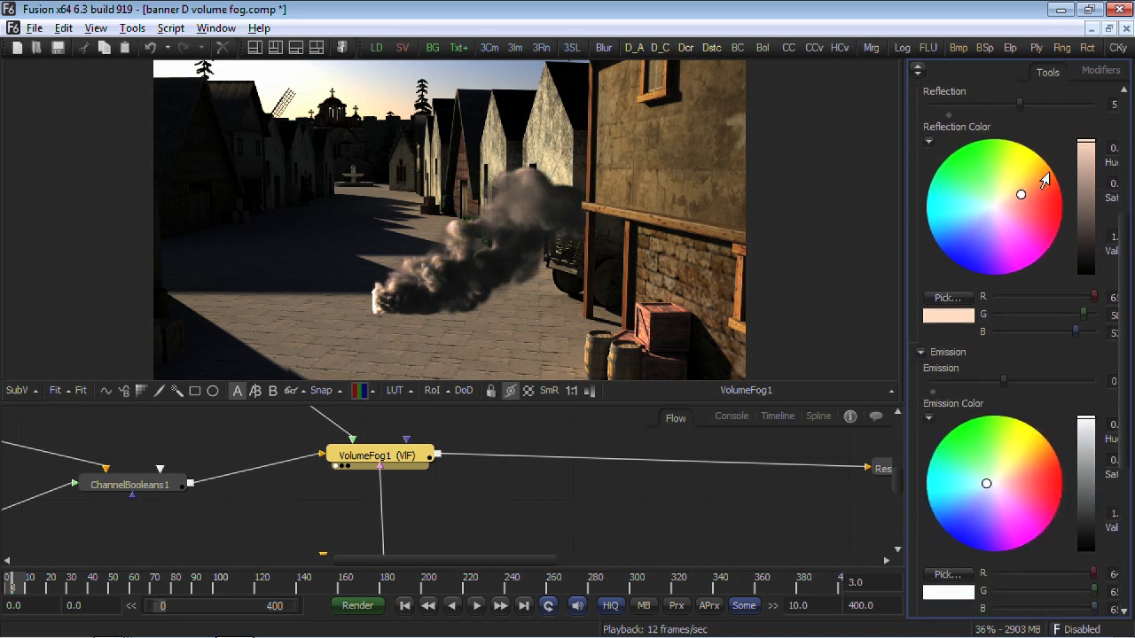
# - Lower the fog's Reflection to 4 and shift its reflection colour slightly warmer
pyautogui.moveTo(1019, 109); pyautogui.dragTo(1000, 115)
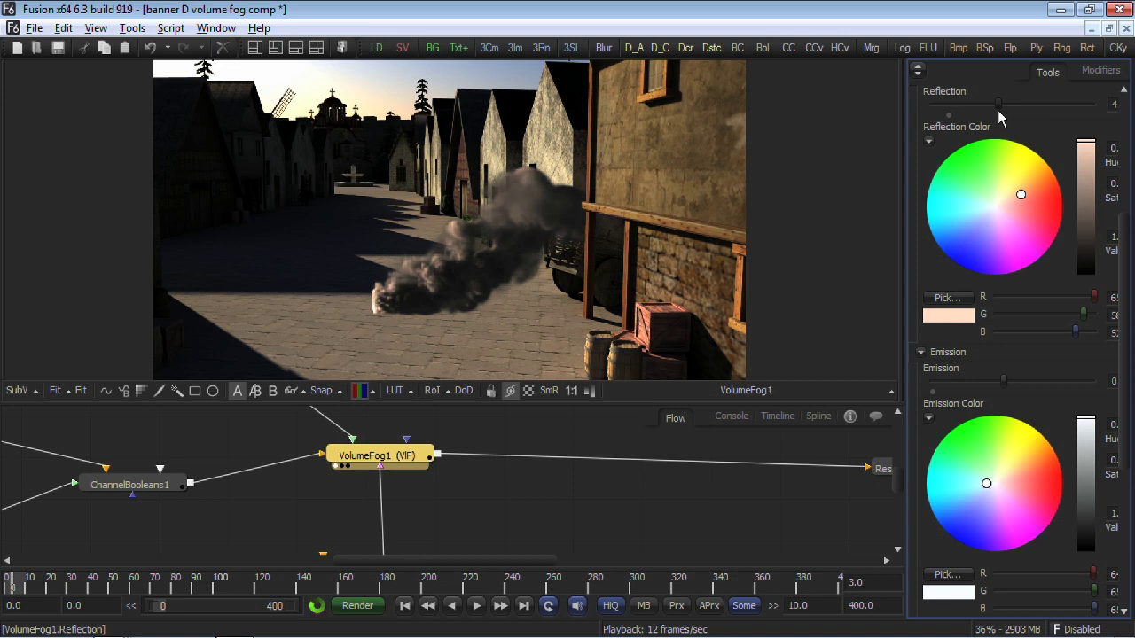
pyautogui.moveTo(1020, 194); pyautogui.dragTo(1023, 193)
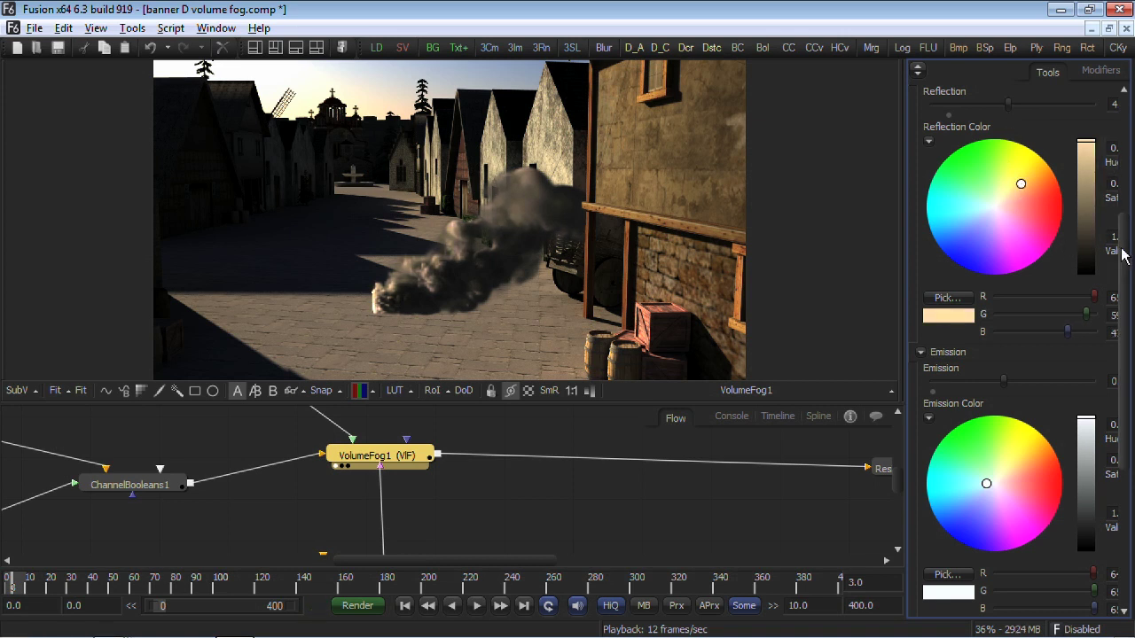
pyautogui.moveTo(1126, 256); pyautogui.dragTo(1128, 299)
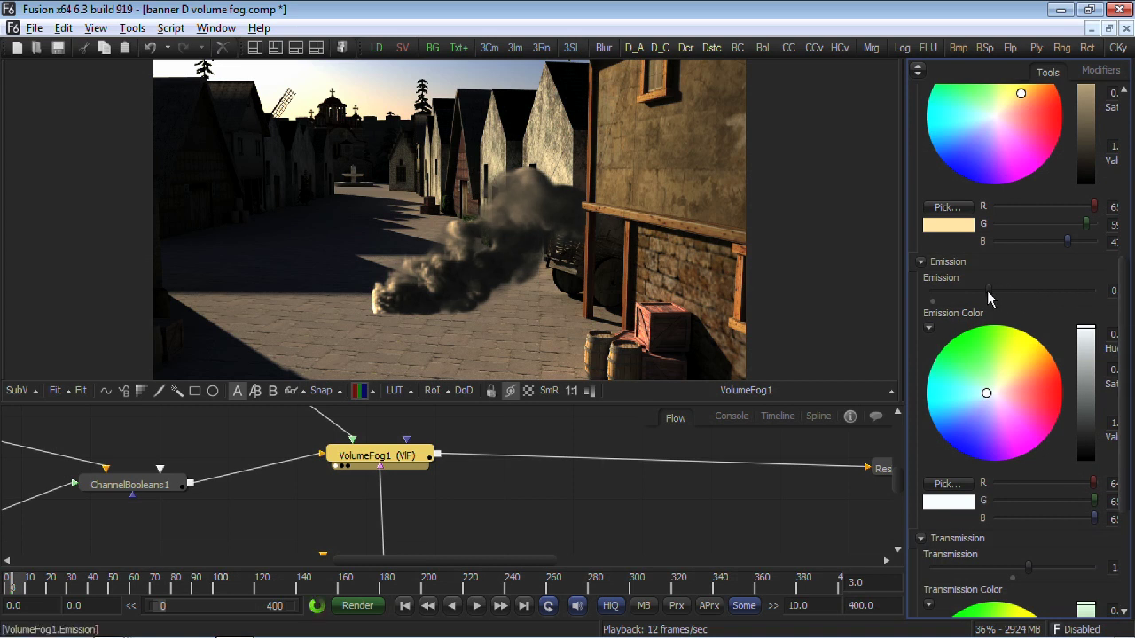
# - Set Emission to 1, tint Transmission Color yellow, and play back the glowing smoke
pyautogui.moveTo(982, 297); pyautogui.dragTo(1026, 292)
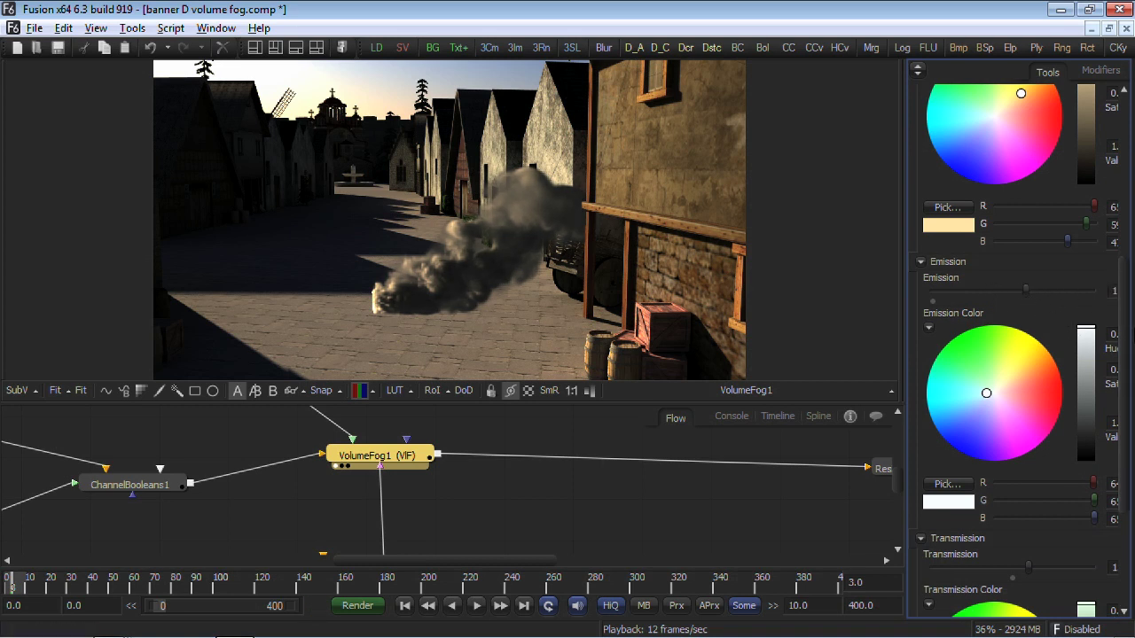
pyautogui.scroll(-3, 1013, 450)
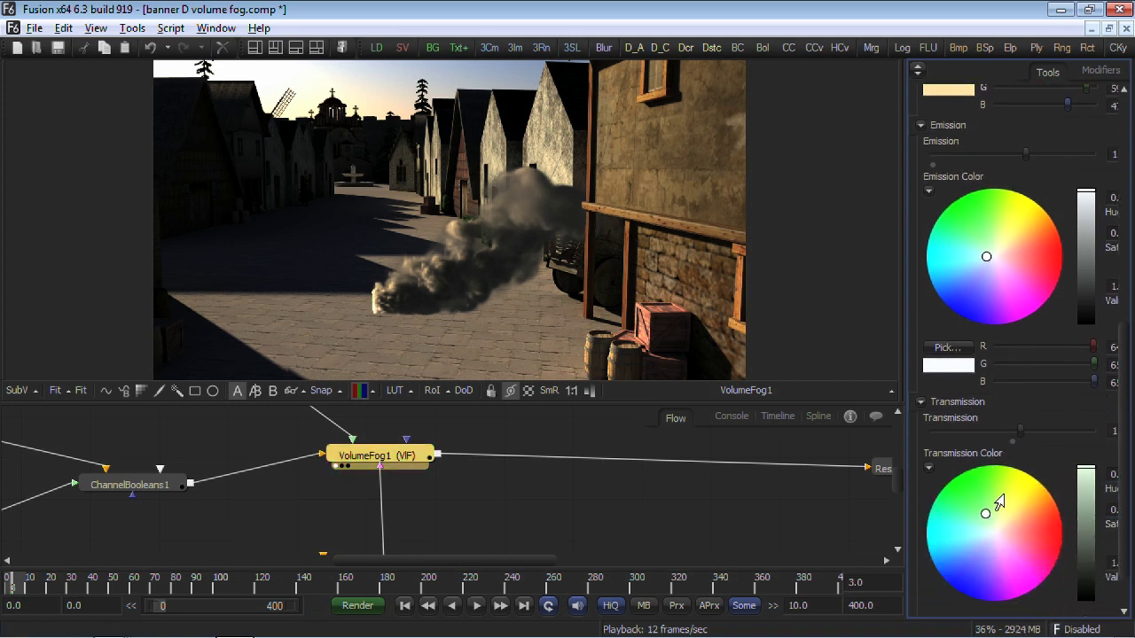
pyautogui.moveTo(1000, 499); pyautogui.dragTo(1015, 489)
pyautogui.press('space')
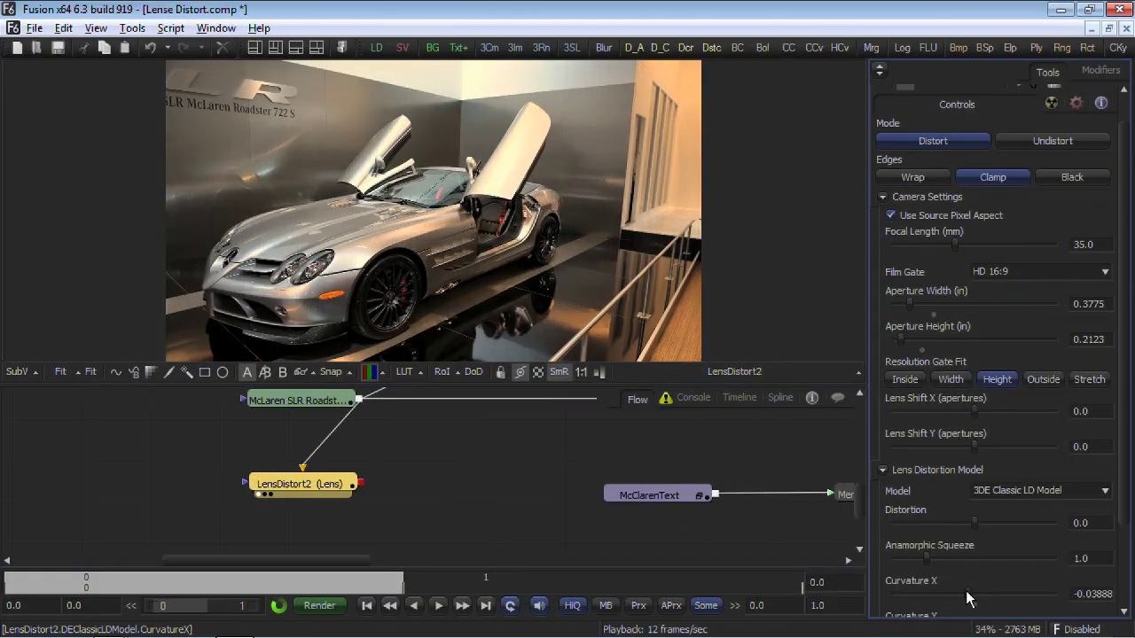
# - Set LensDistort2 Curvature X to -0.1 and Y to -0.2, comparing modes and ending on Undistort
pyautogui.moveTo(967, 598)
pyautogui.mouseDown()
pyautogui.moveTo(989, 605)
pyautogui.moveTo(970, 604)
pyautogui.mouseUp()
pyautogui.scroll(-1, 970, 545)
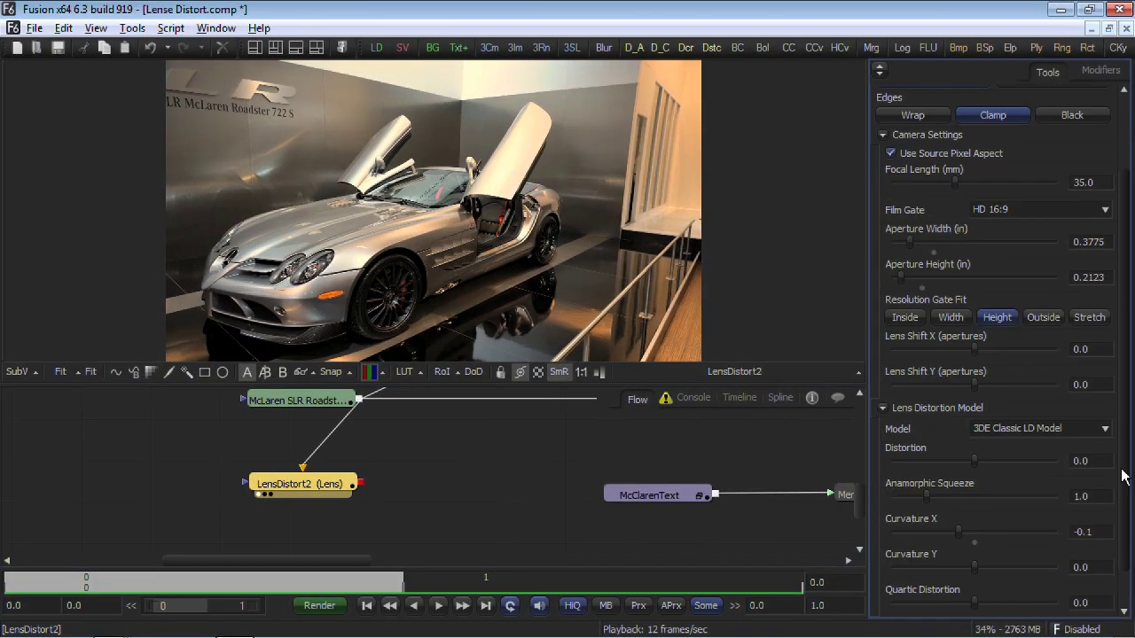
pyautogui.moveTo(969, 566); pyautogui.dragTo(942, 567)
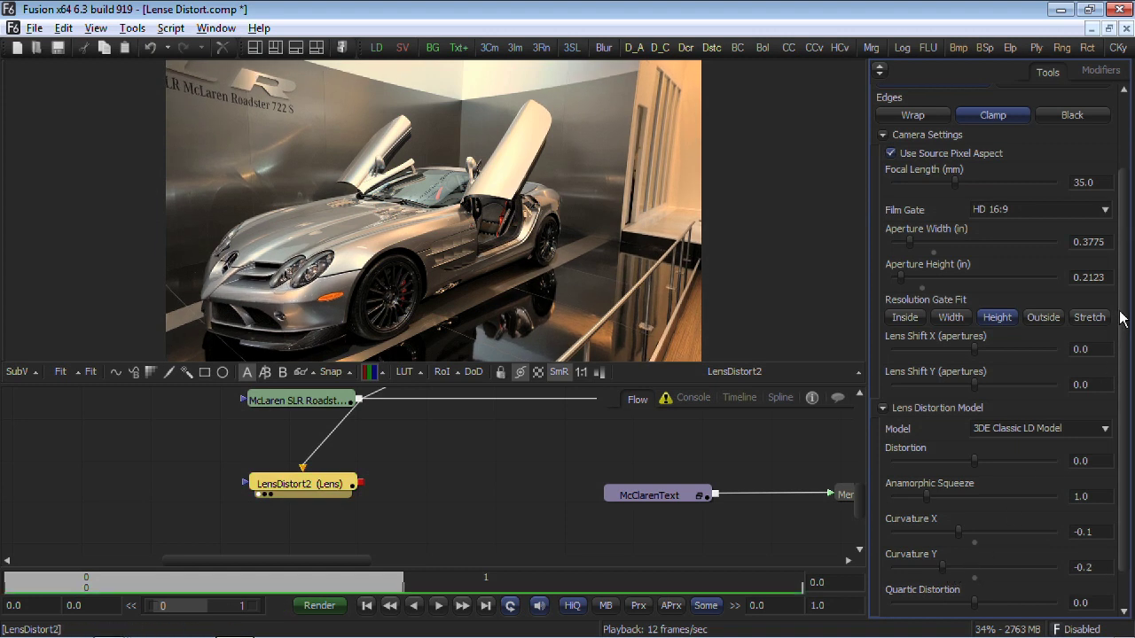
pyautogui.scroll(2, 1122, 317)
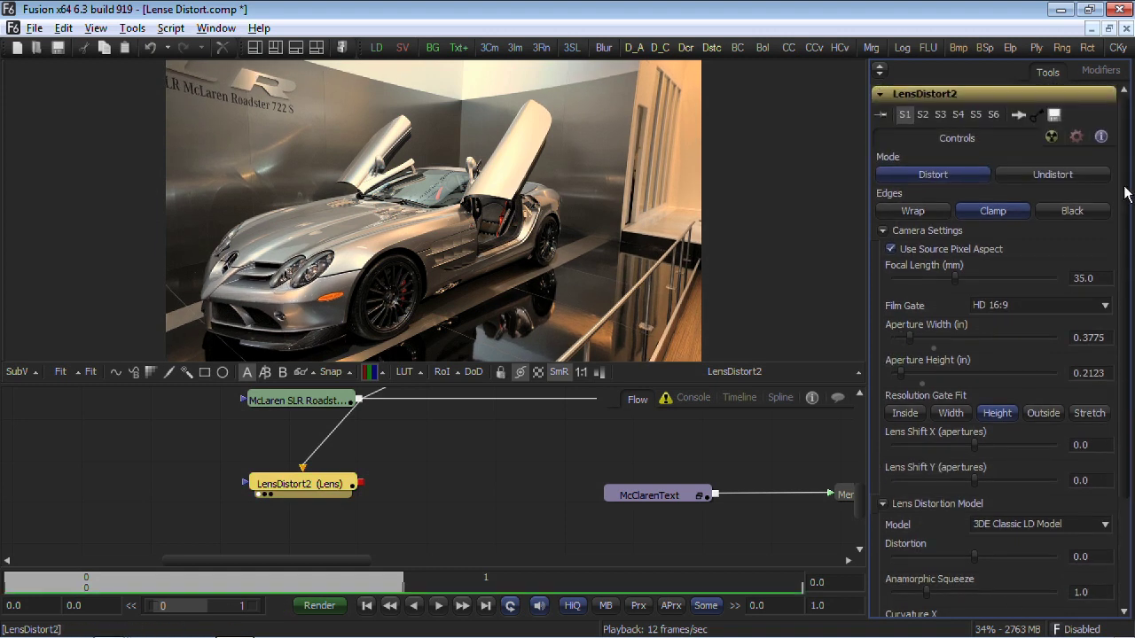
pyautogui.click(1055, 175)
pyautogui.click(961, 178)
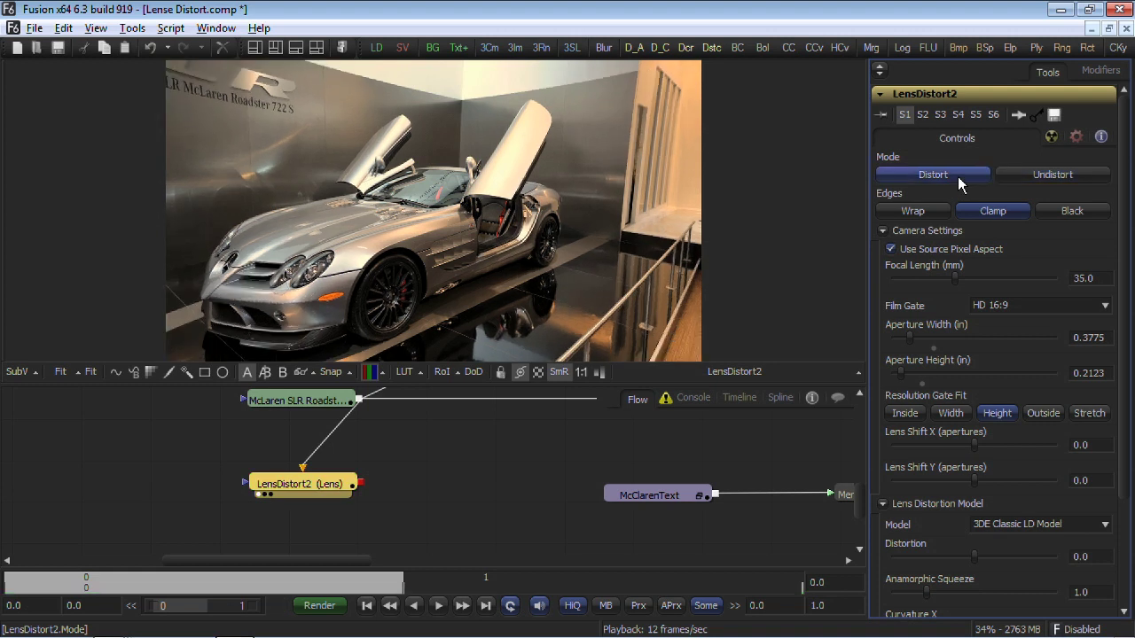
pyautogui.click(1053, 175)
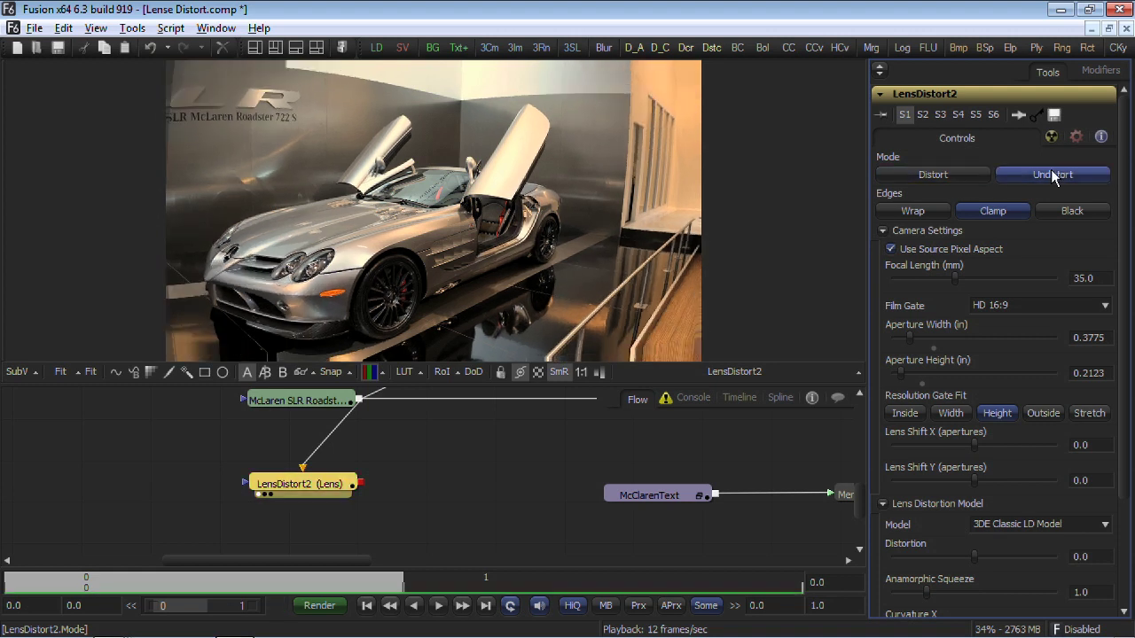
pyautogui.scroll(-5, 1100, 401)
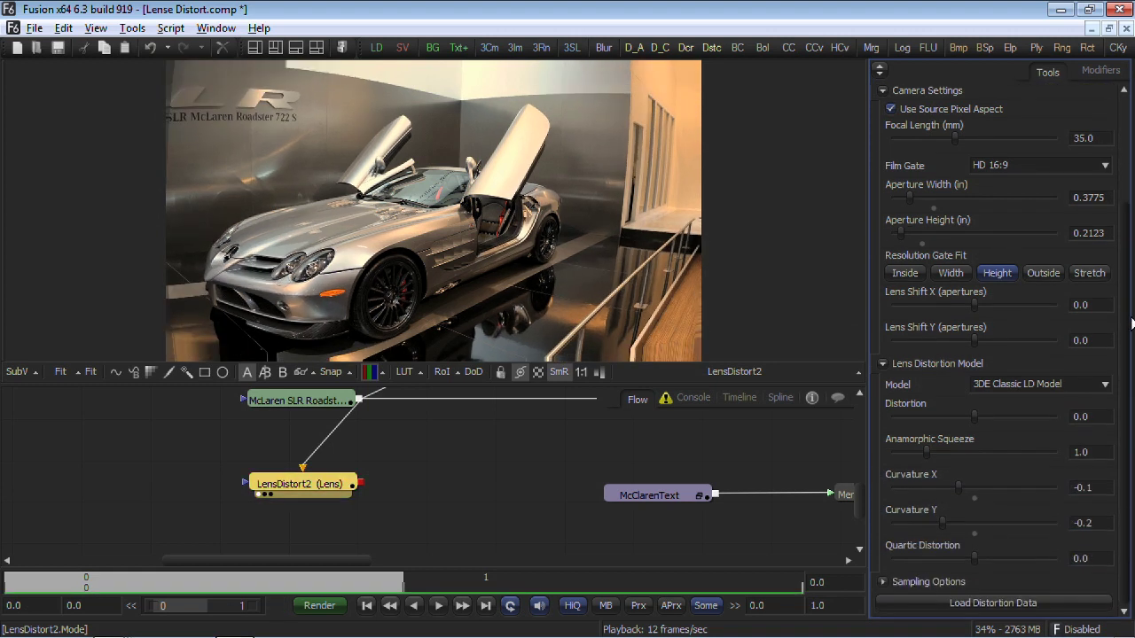
# - Try several lens models for LensDistort2, settling on 3DE4 Radial - Standard
pyautogui.click(1102, 388)
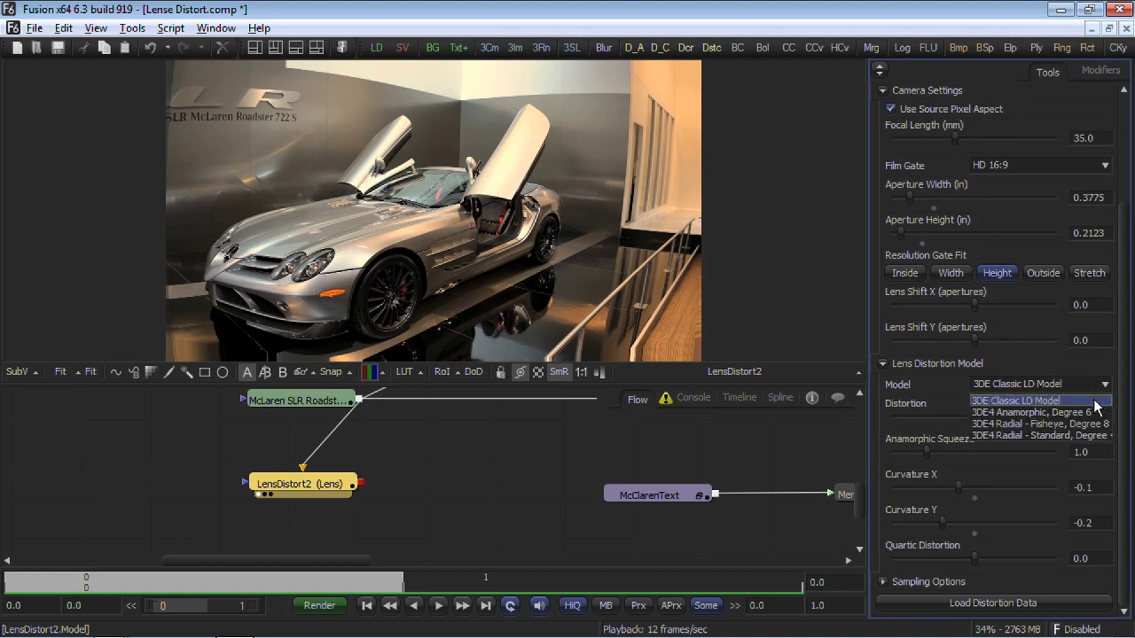
pyautogui.click(1095, 412)
pyautogui.click(1095, 388)
pyautogui.click(1082, 423)
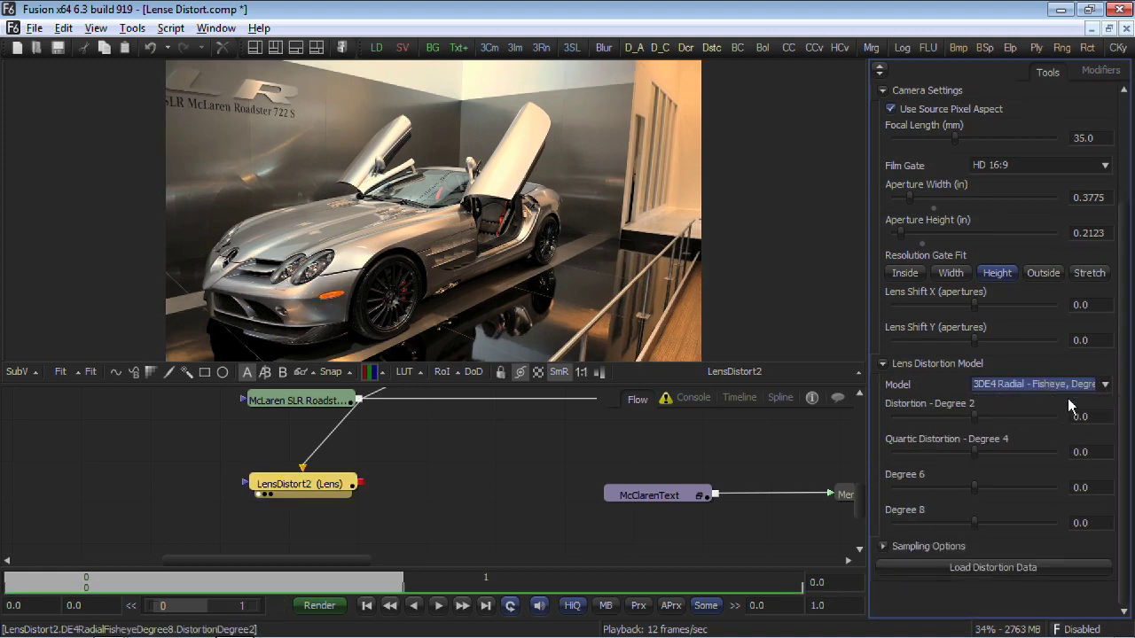
pyautogui.click(1067, 384)
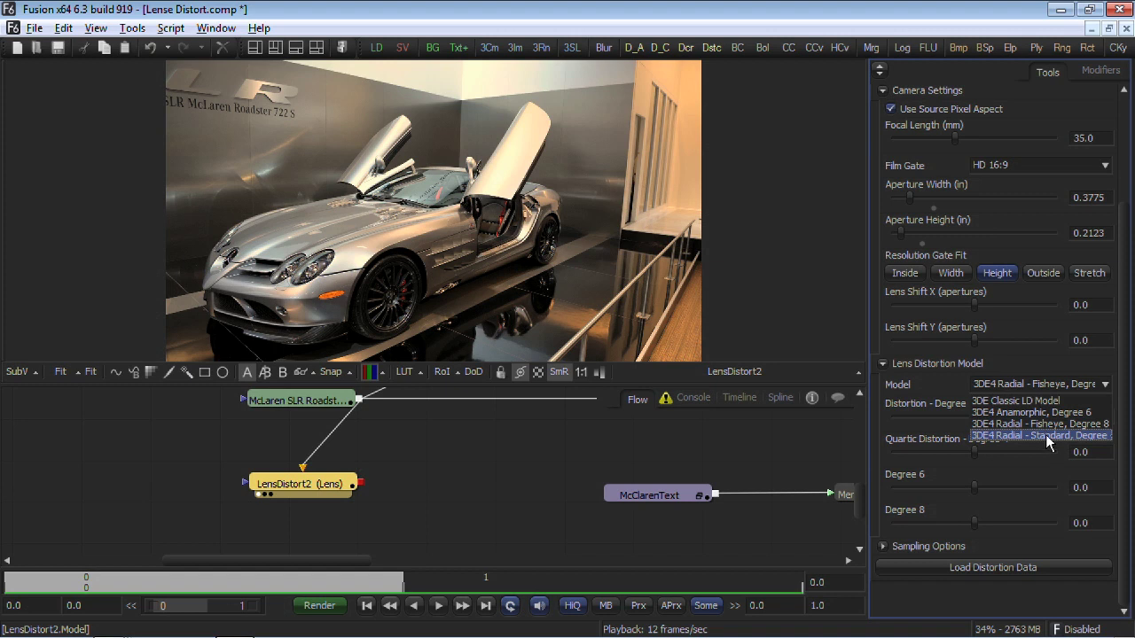
pyautogui.click(1045, 435)
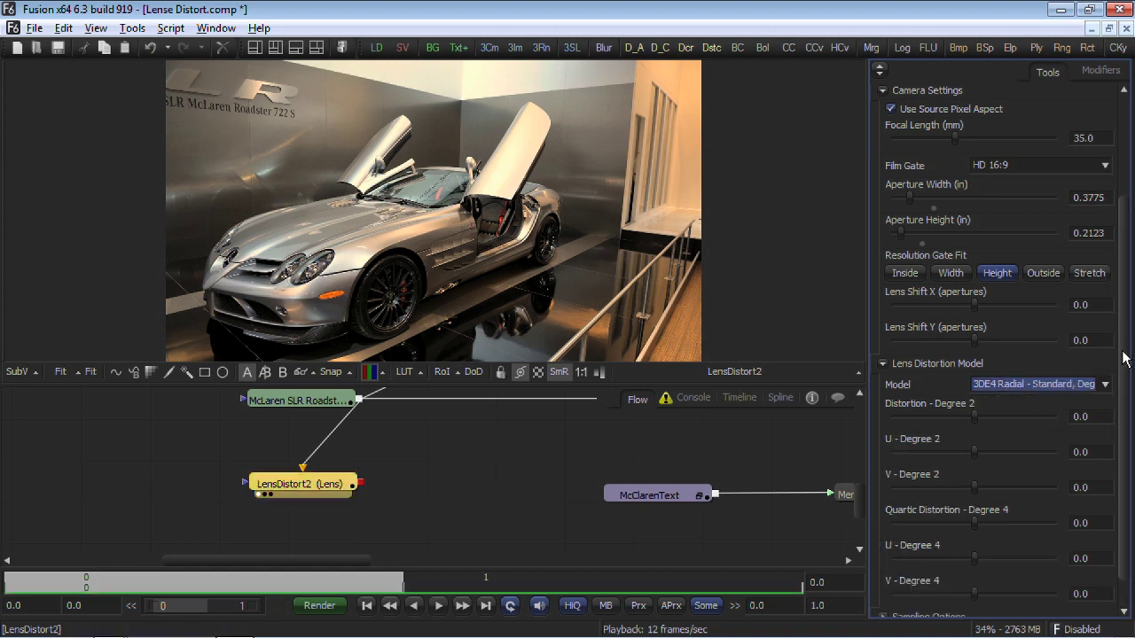
# - Load the distortion data from Carshow_shot_undistort.data
pyautogui.scroll(-1, 1116, 353)
pyautogui.click(962, 606)
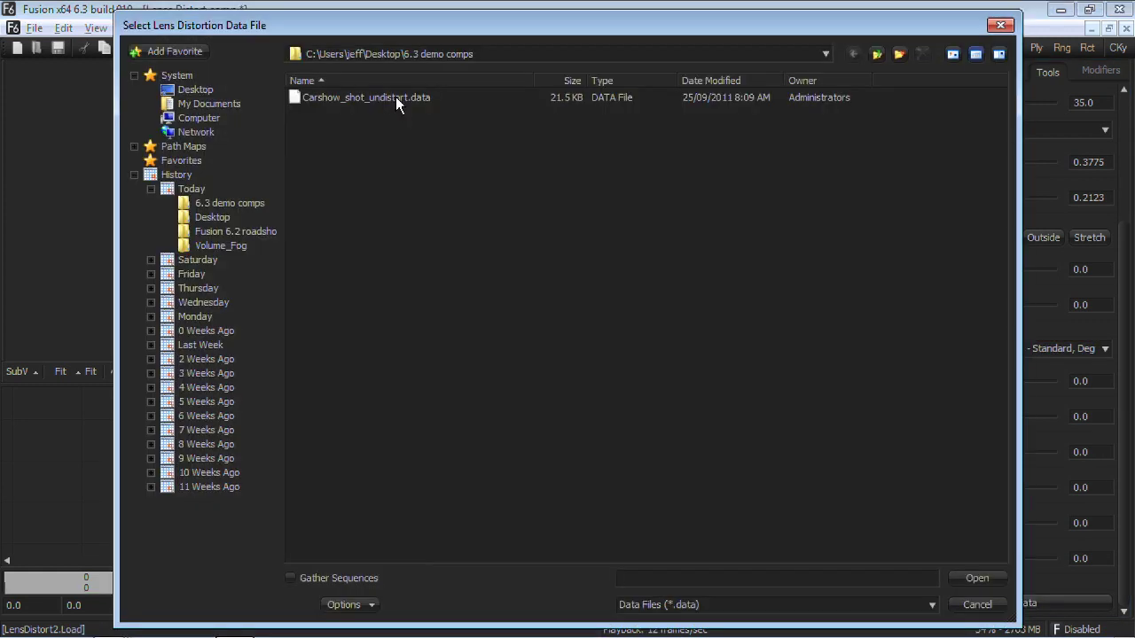
pyautogui.doubleClick(395, 99)
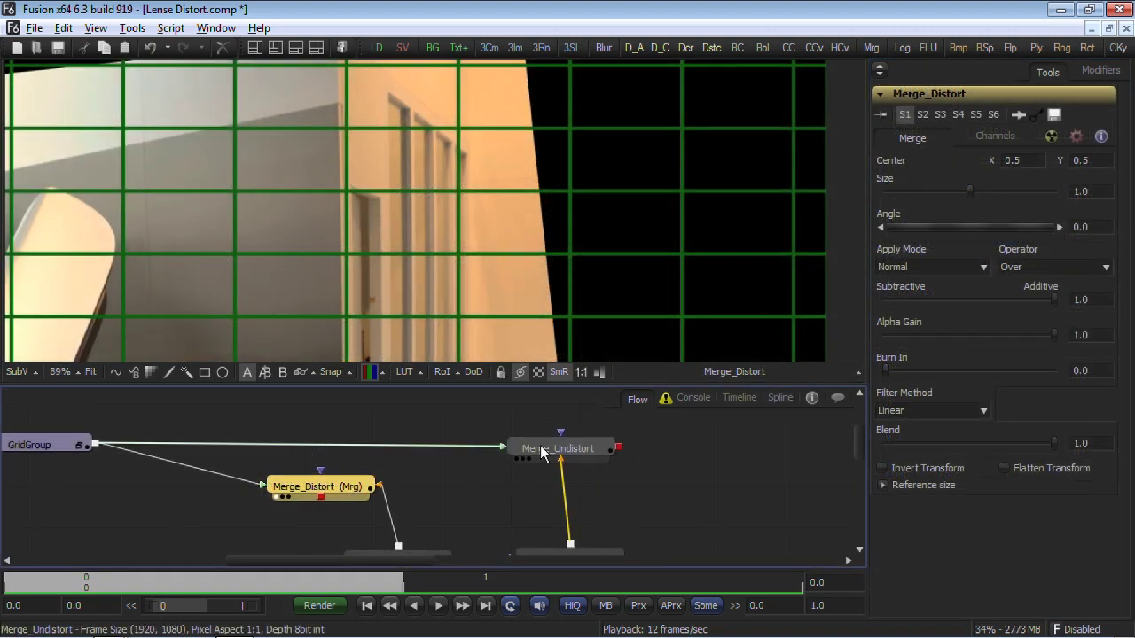
# - Inspect the Merge_Undistort and Merge_Distort node settings
pyautogui.click(543, 449)
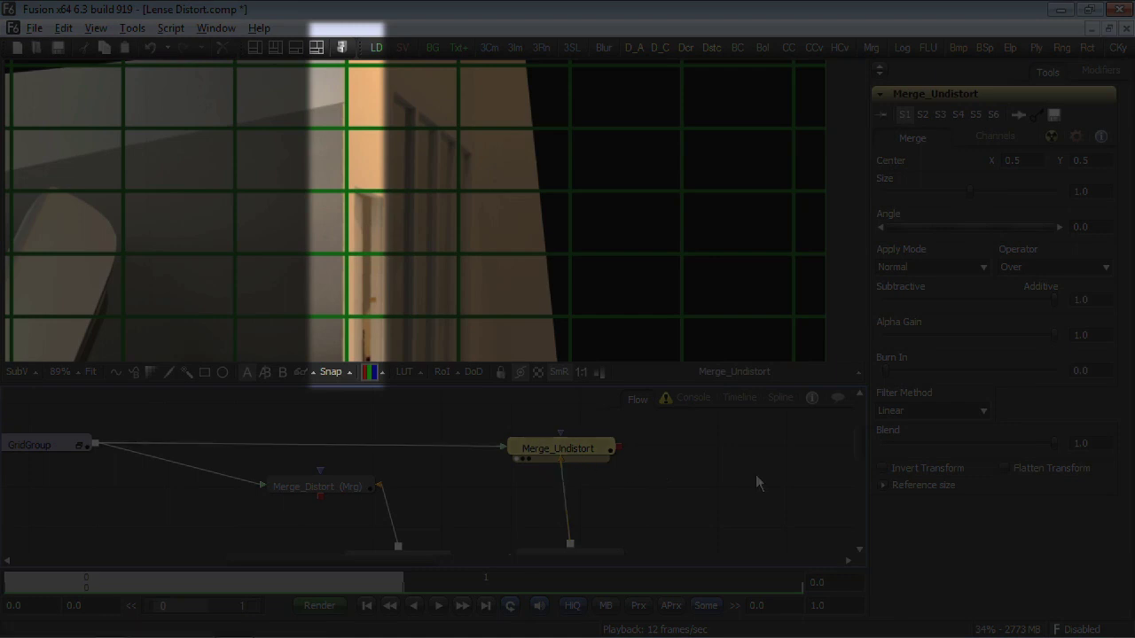
pyautogui.click(337, 487)
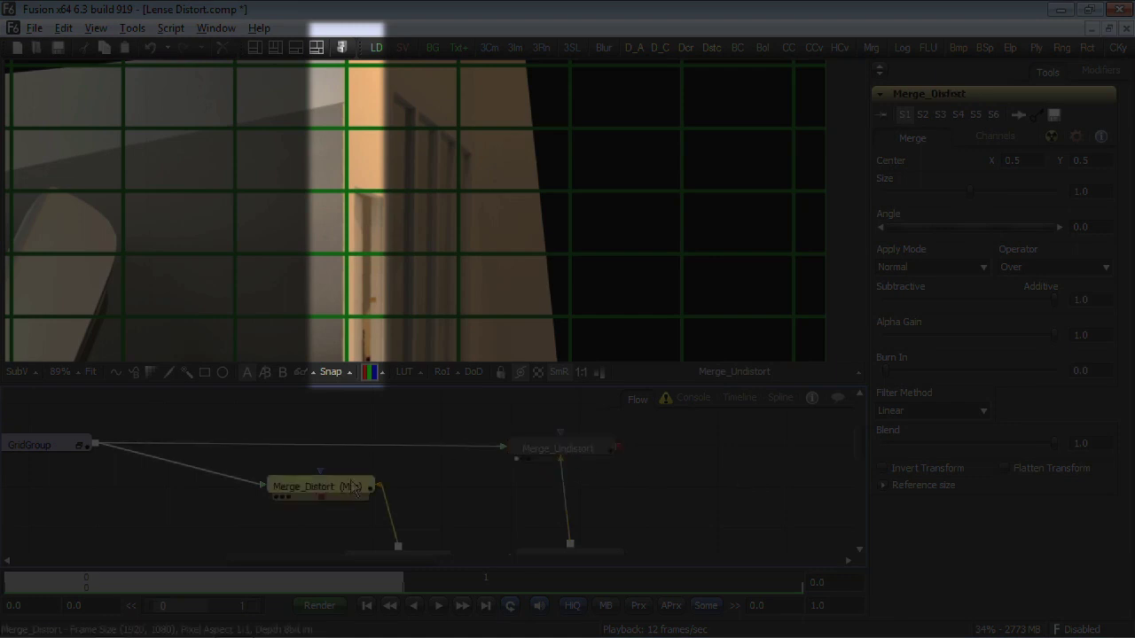
pyautogui.click(559, 451)
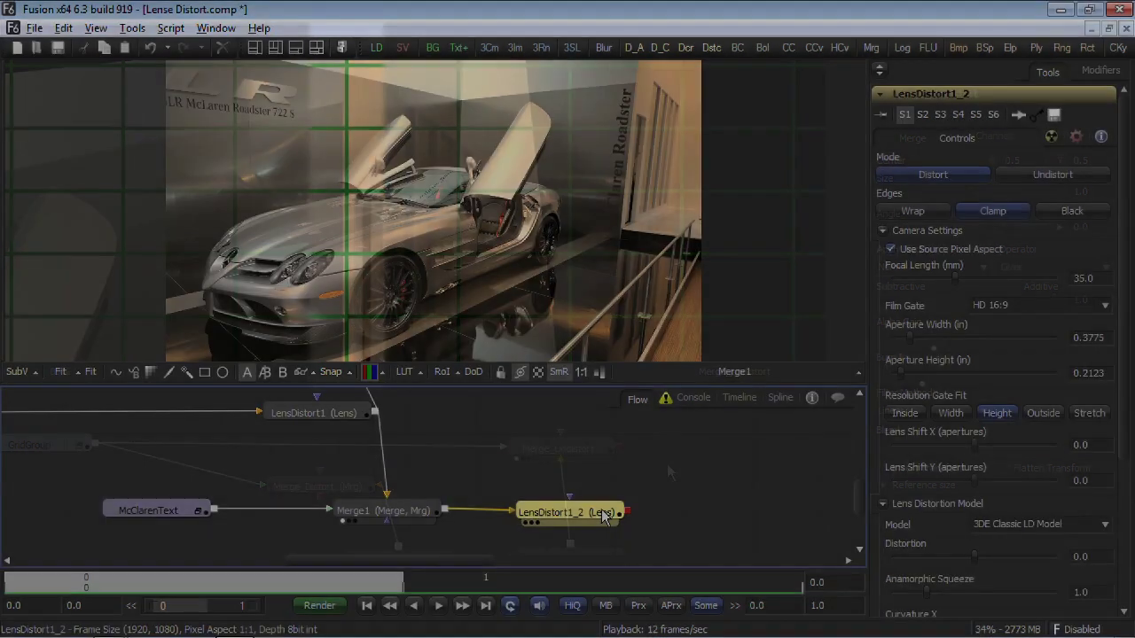
# - Flip the viewer between Merge1 and LensDistort1_2, ending on the LensDistort1_2 output
pyautogui.press('1')
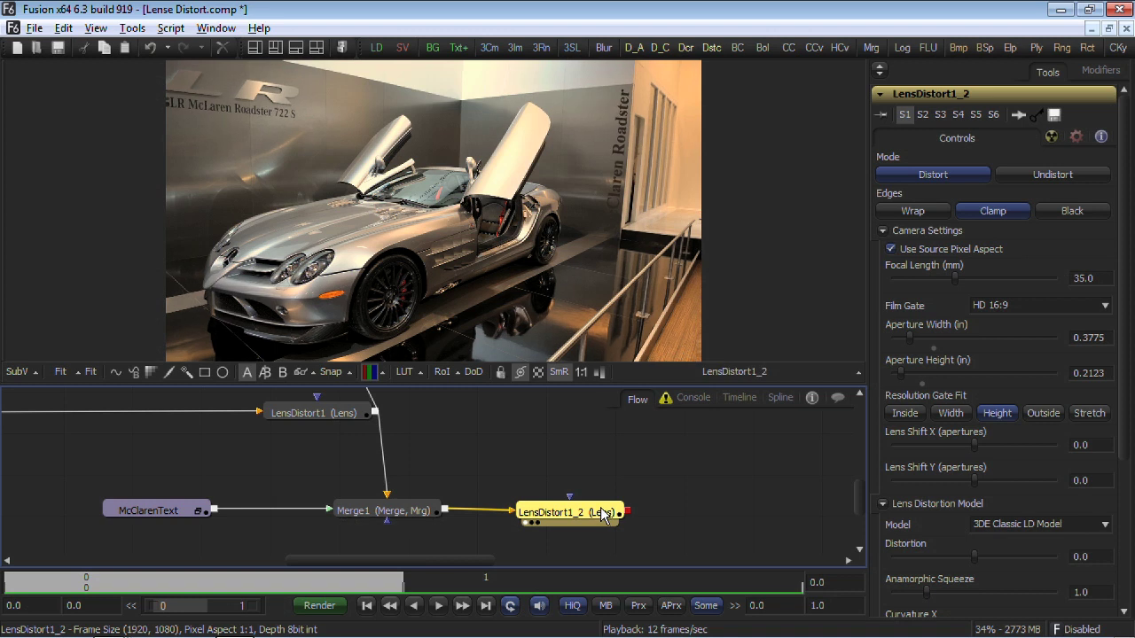
pyautogui.click(416, 509)
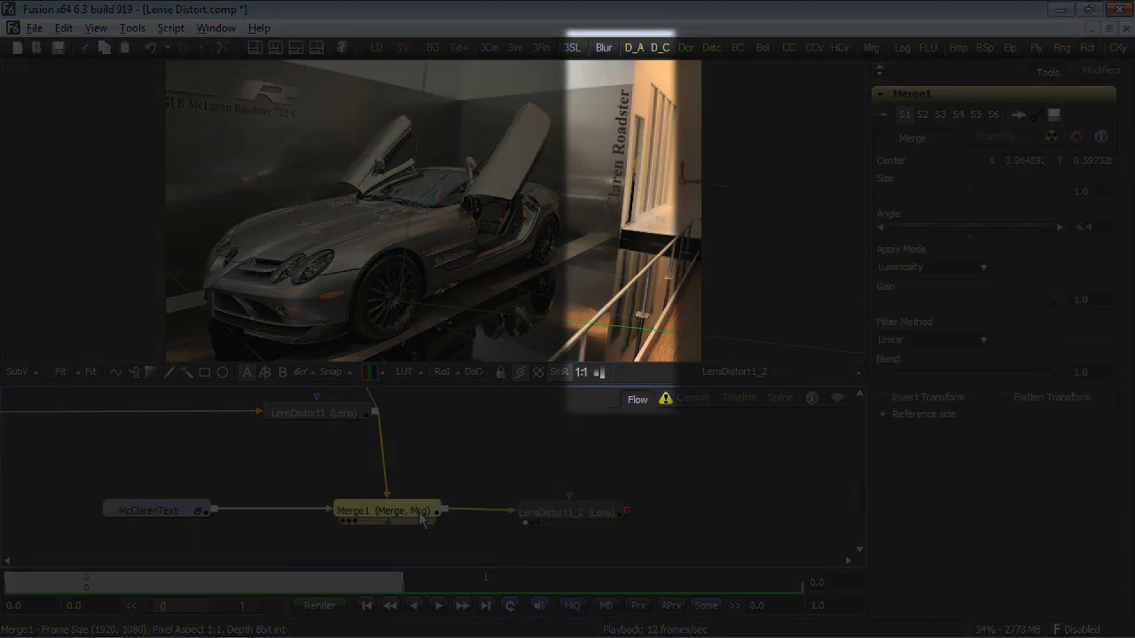
pyautogui.press('1')
pyautogui.click(587, 519)
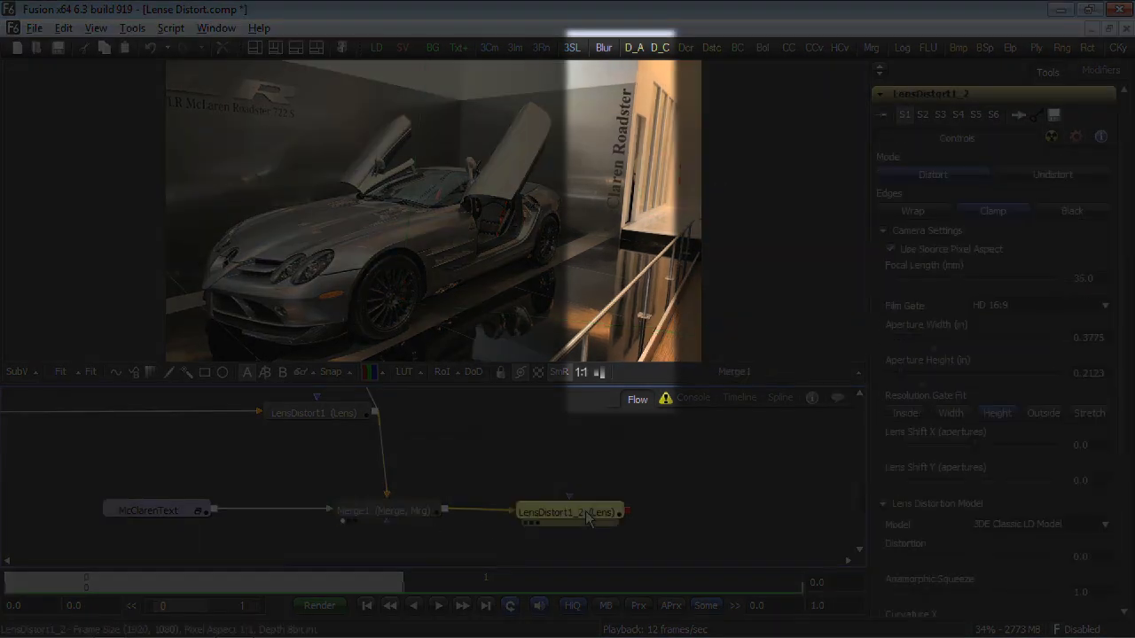
pyautogui.press('1')
pyautogui.click(422, 518)
pyautogui.press('1')
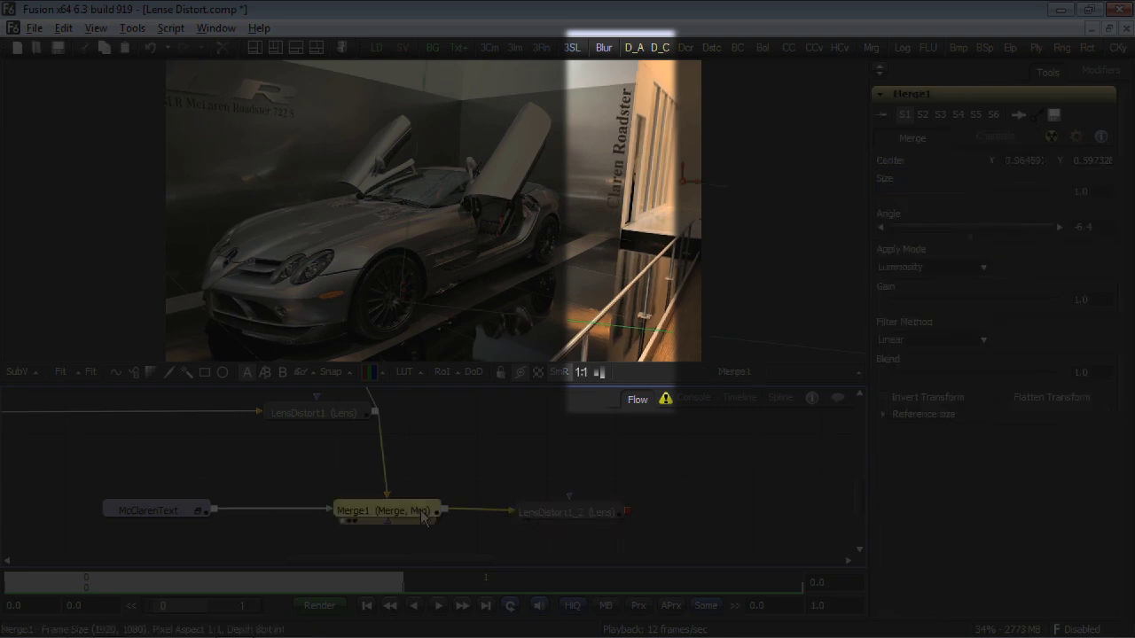
pyautogui.click(565, 516)
pyautogui.press('1')
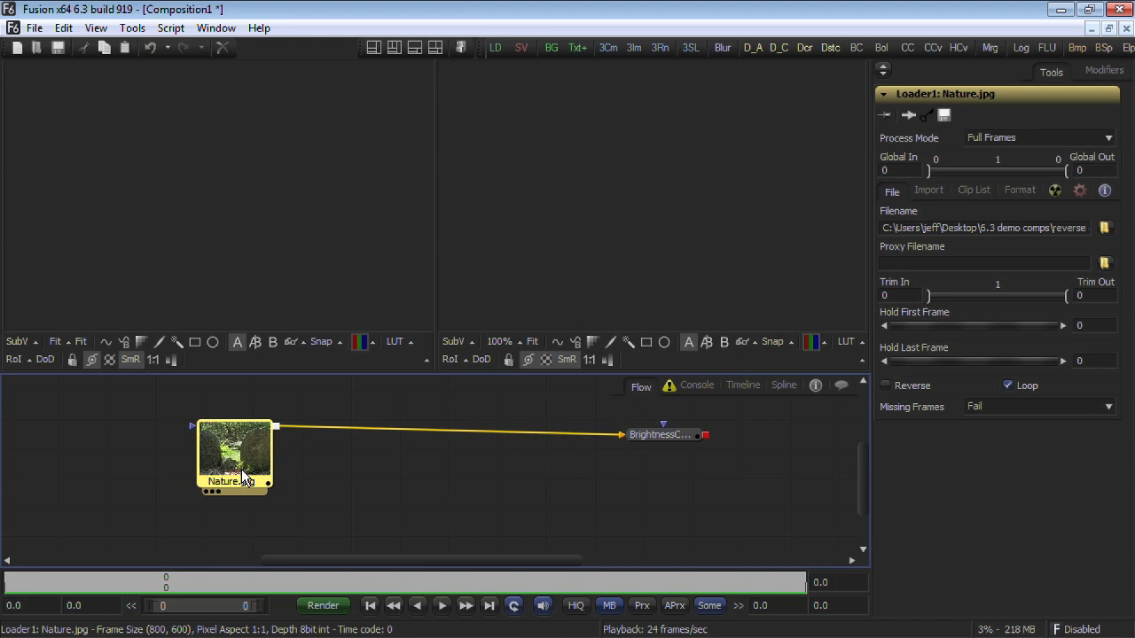
# - Grade BrightnessContrast1 with gain about 0.75, slightly lower brightness and boosted saturation
pyautogui.press('1')
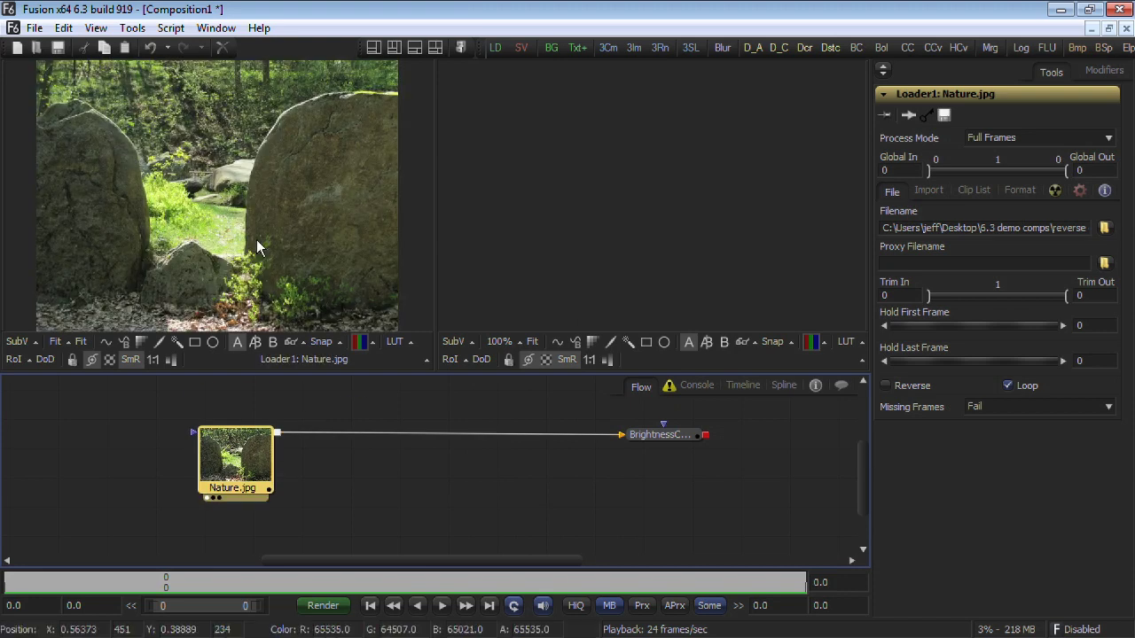
pyautogui.moveTo(654, 433); pyautogui.dragTo(650, 177)
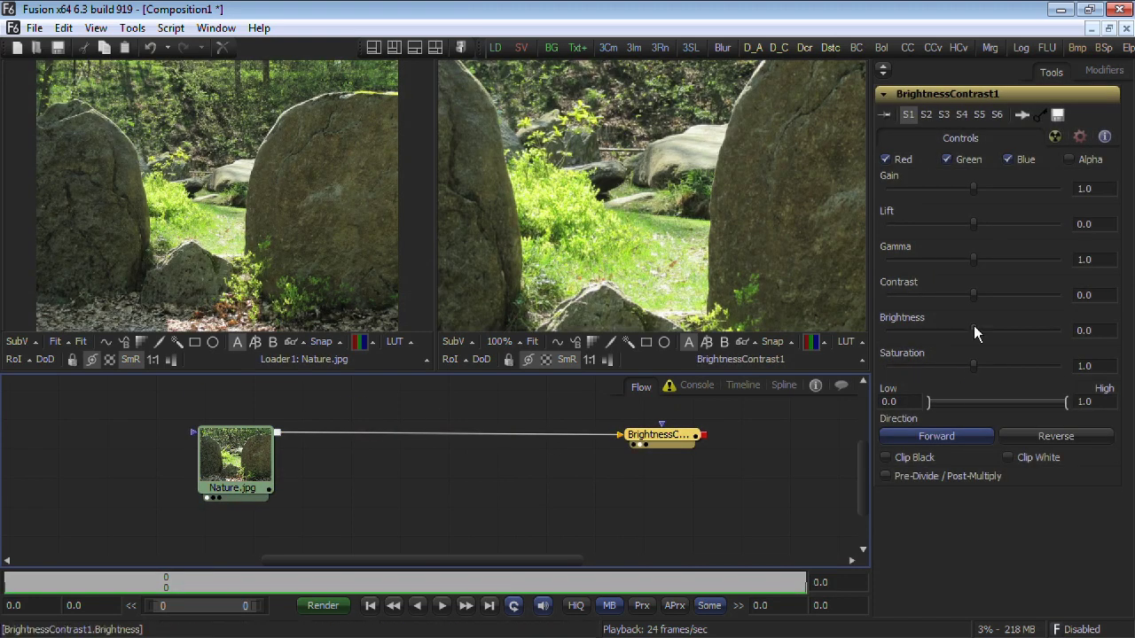
pyautogui.moveTo(982, 185); pyautogui.dragTo(952, 197)
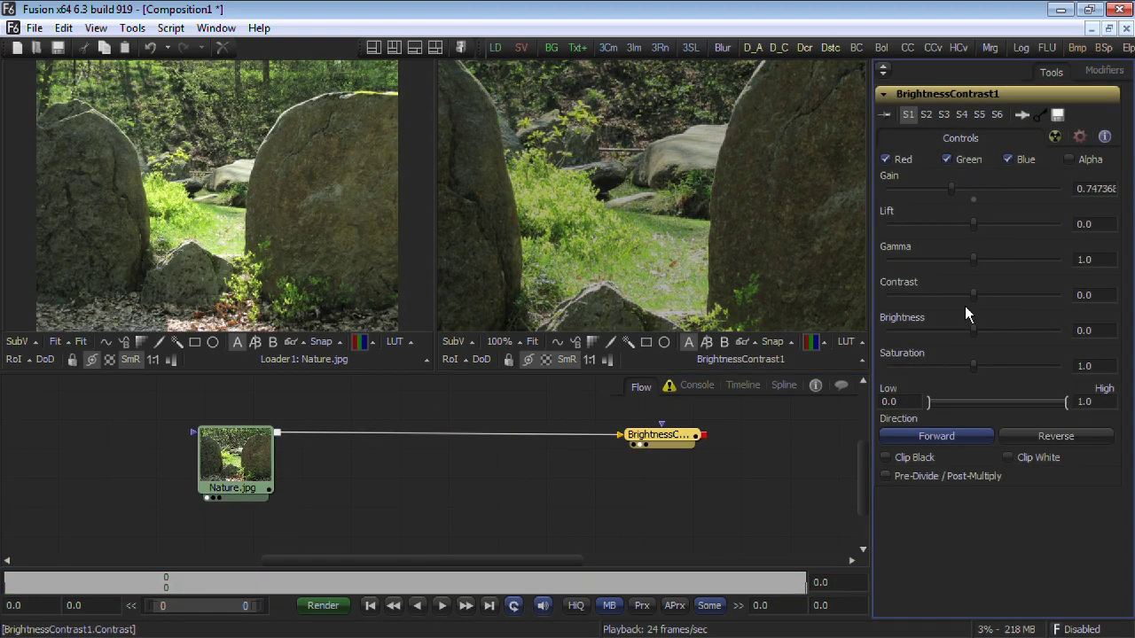
pyautogui.moveTo(970, 329); pyautogui.dragTo(1003, 359)
# - Paste a copy of BrightnessContrast1 after it and set the copy's Direction to Reverse
pyautogui.hotkey('ctrl', 'c')
pyautogui.hotkey('ctrl', 'v')
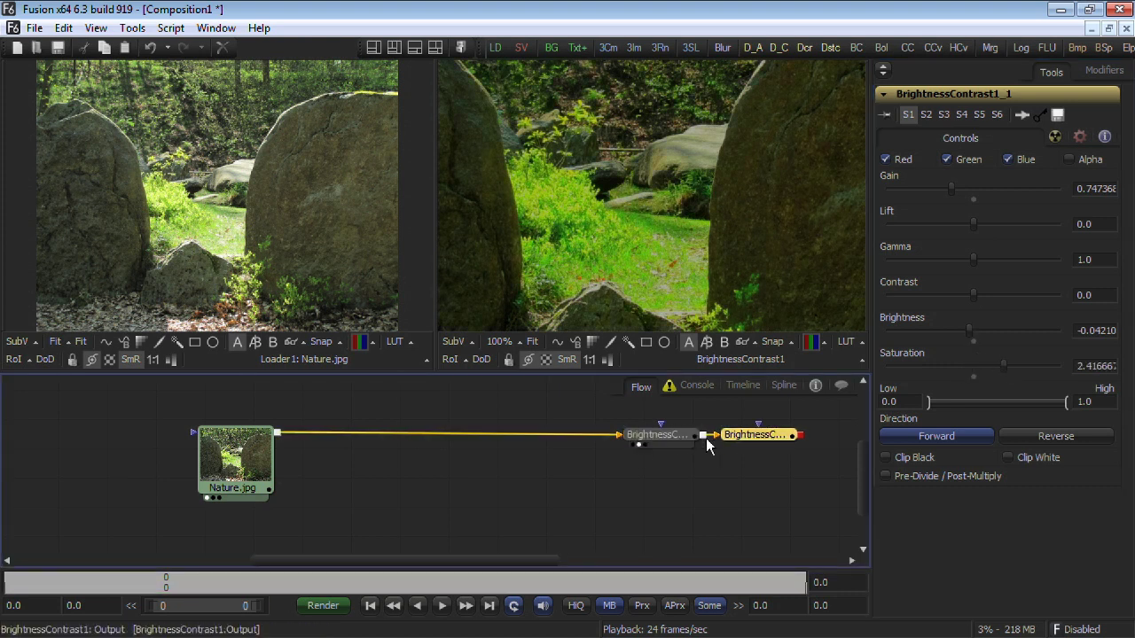
pyautogui.press('2')
pyautogui.click(1038, 436)
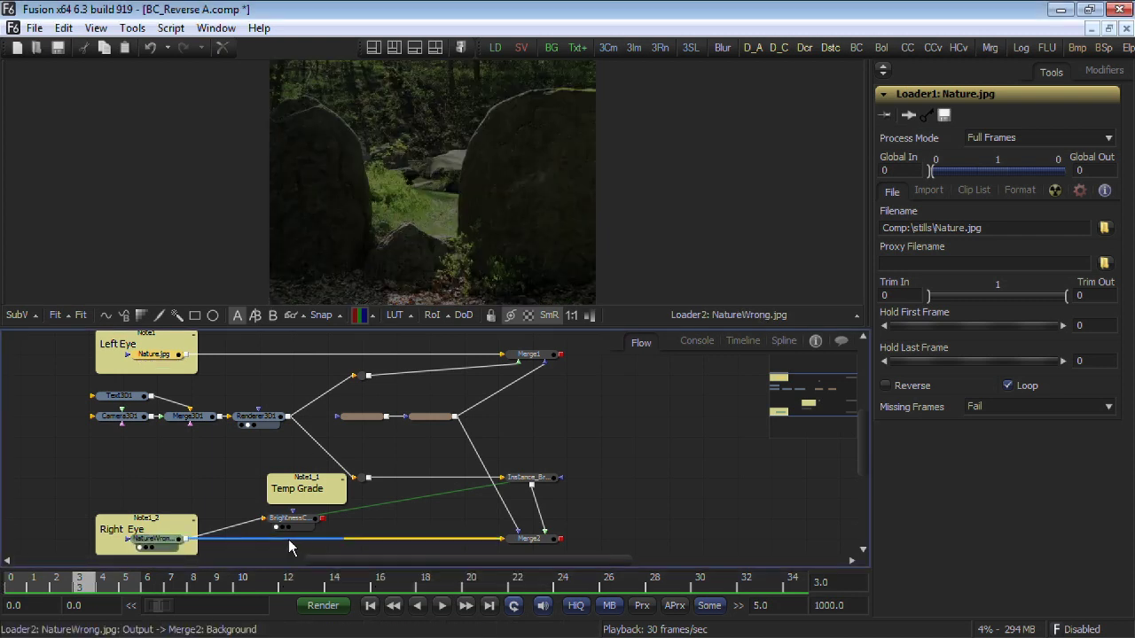
# - Add a second viewer and compare the BrightnessContrast2_1 grade against the original Nature.jpg
pyautogui.hscroll(1, 300, 499)
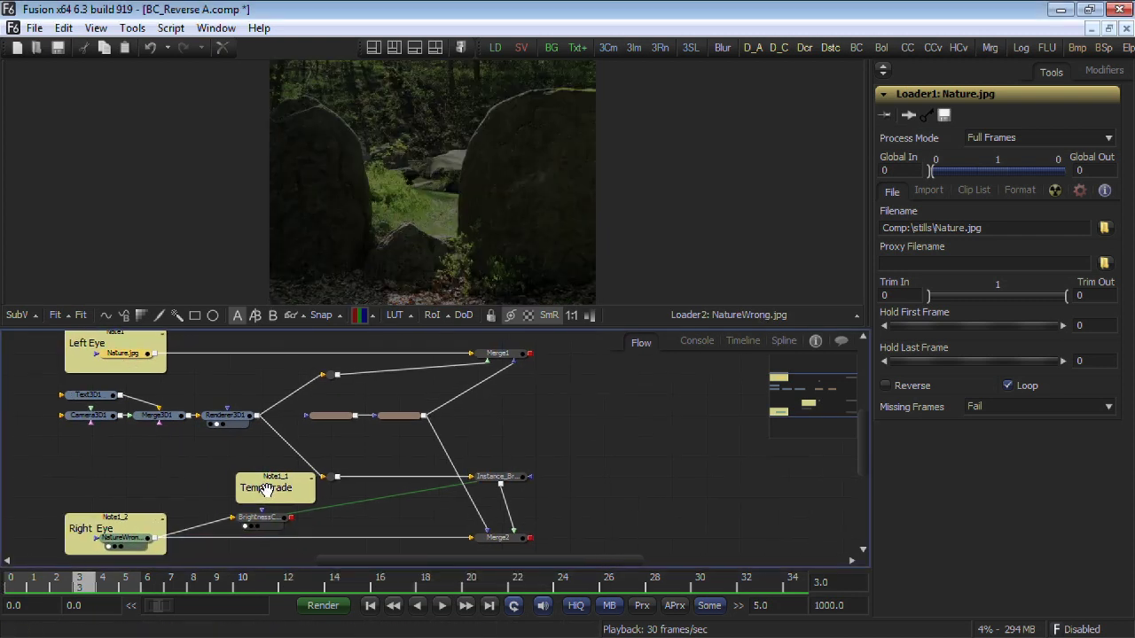
pyautogui.moveTo(865, 241); pyautogui.dragTo(396, 280)
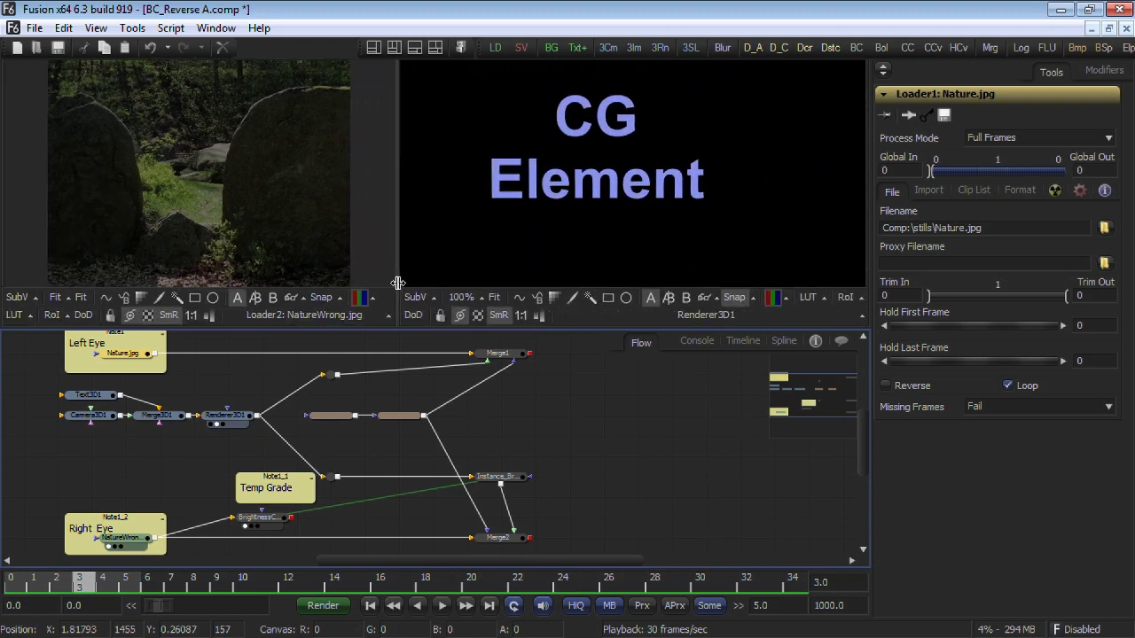
pyautogui.moveTo(439, 443); pyautogui.dragTo(487, 437)
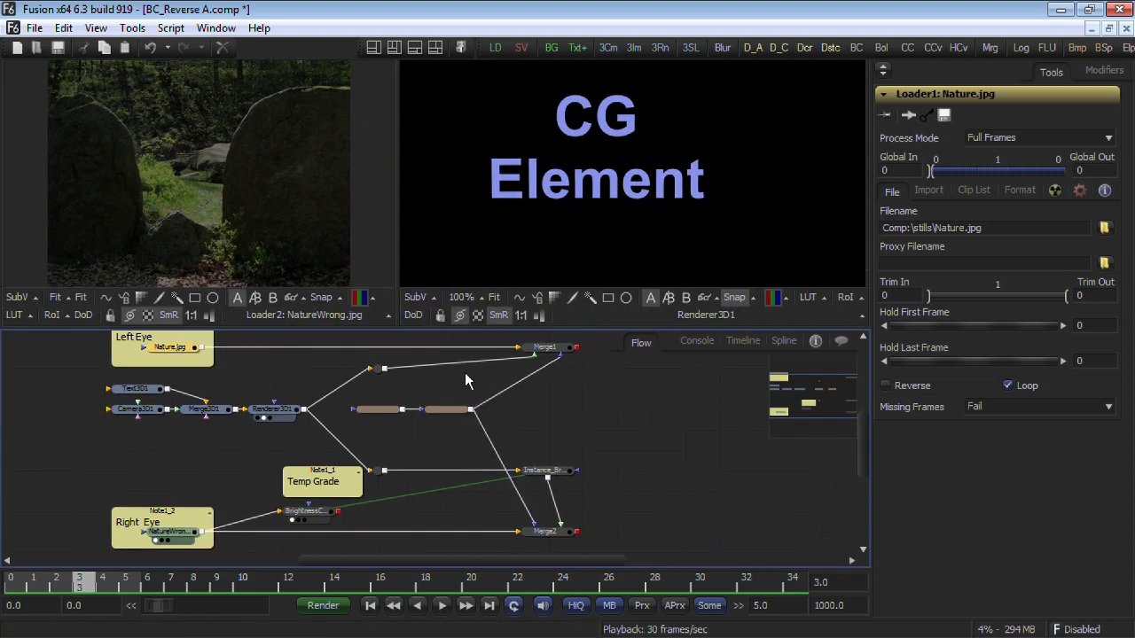
pyautogui.click(303, 515)
pyautogui.press('1')
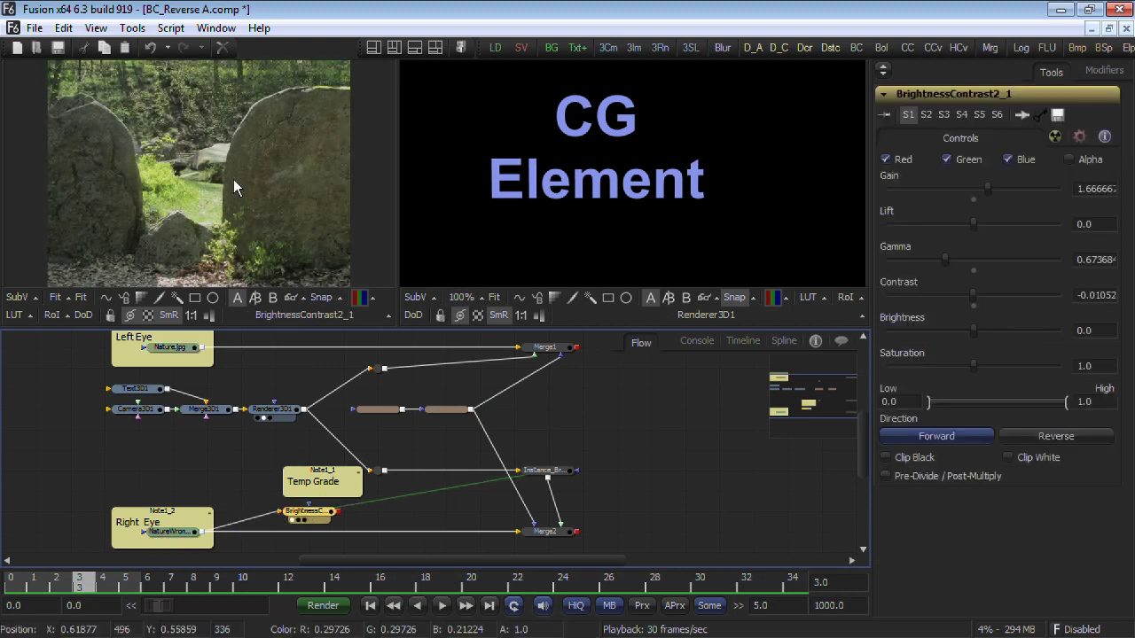
pyautogui.press('1')
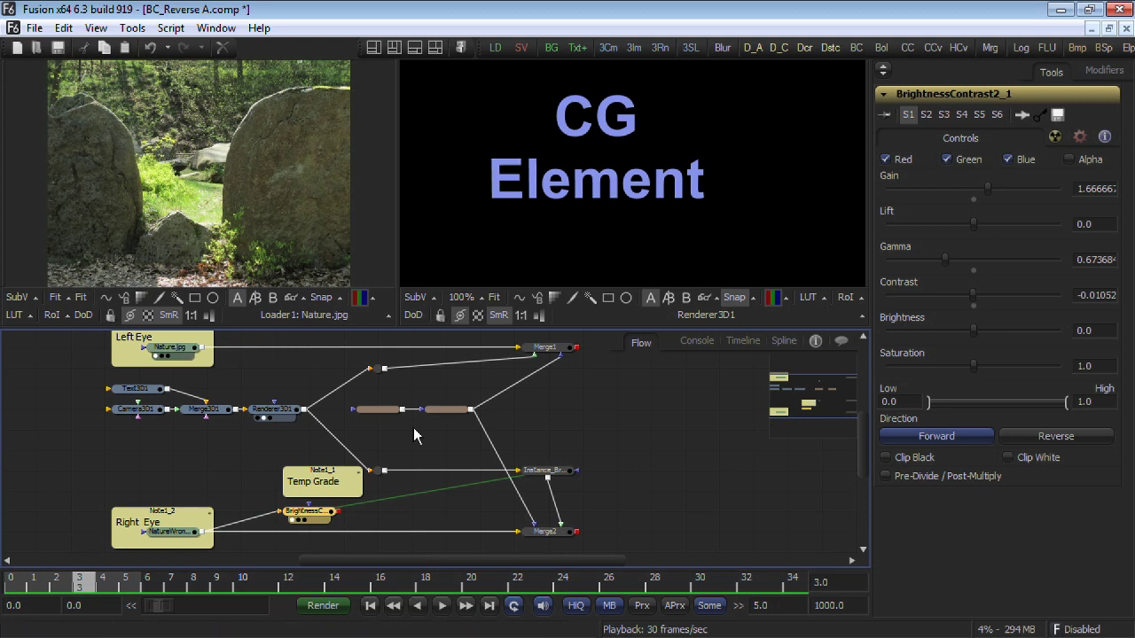
# - Set Instance_BrightnessContrast2_1 to Reverse and show Merge2 in the second viewer
pyautogui.moveTo(571, 470); pyautogui.dragTo(608, 216)
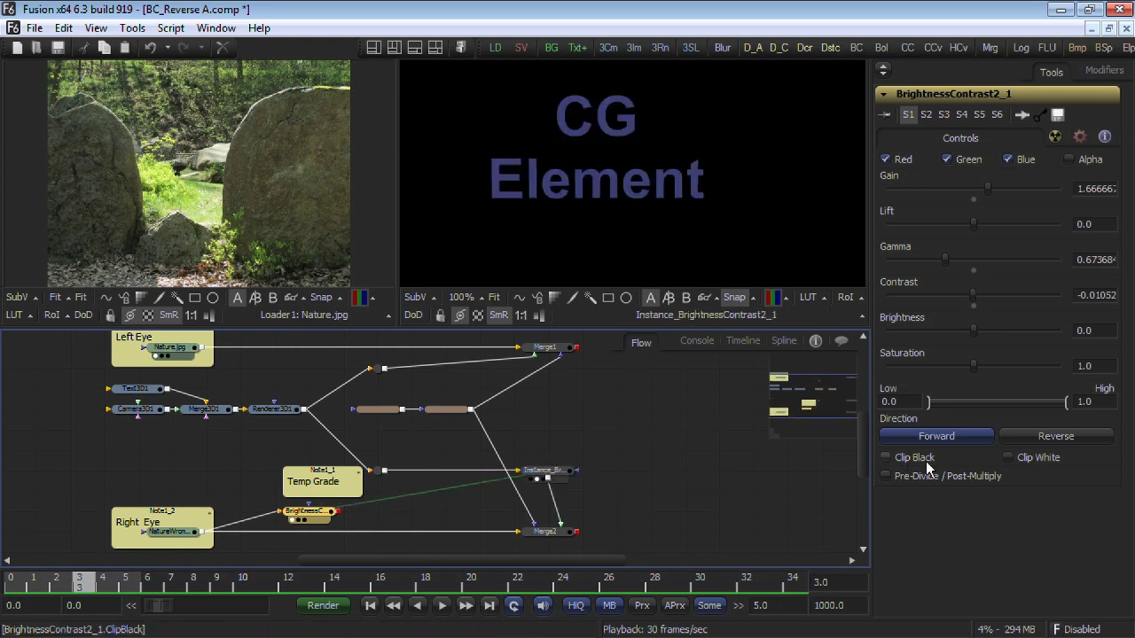
pyautogui.click(543, 471)
pyautogui.click(1006, 437)
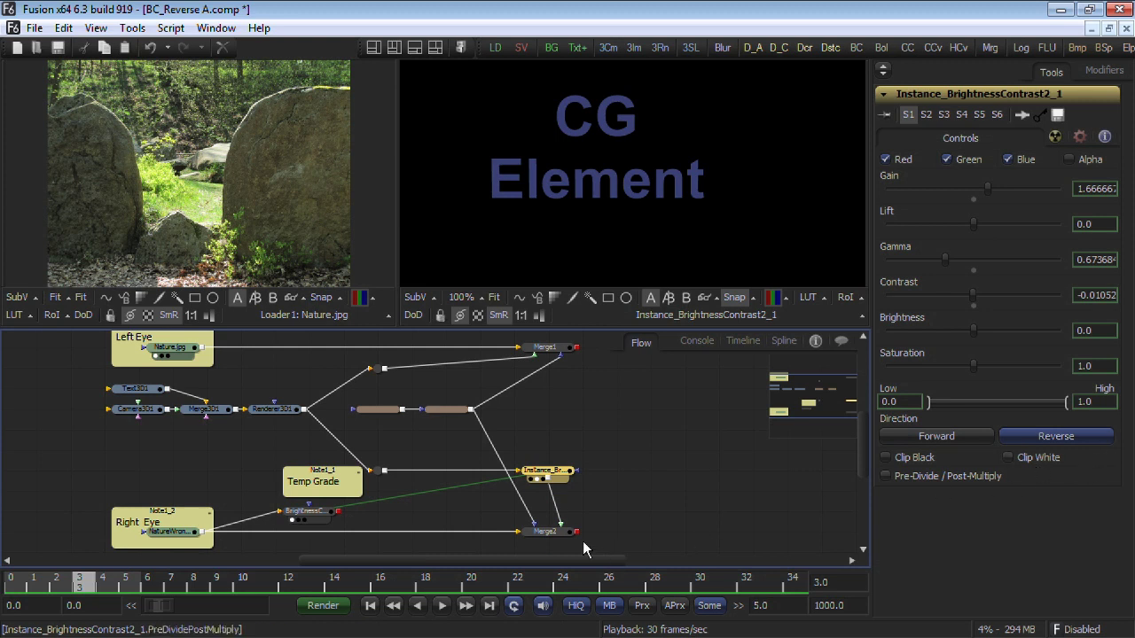
pyautogui.moveTo(550, 532); pyautogui.dragTo(542, 230)
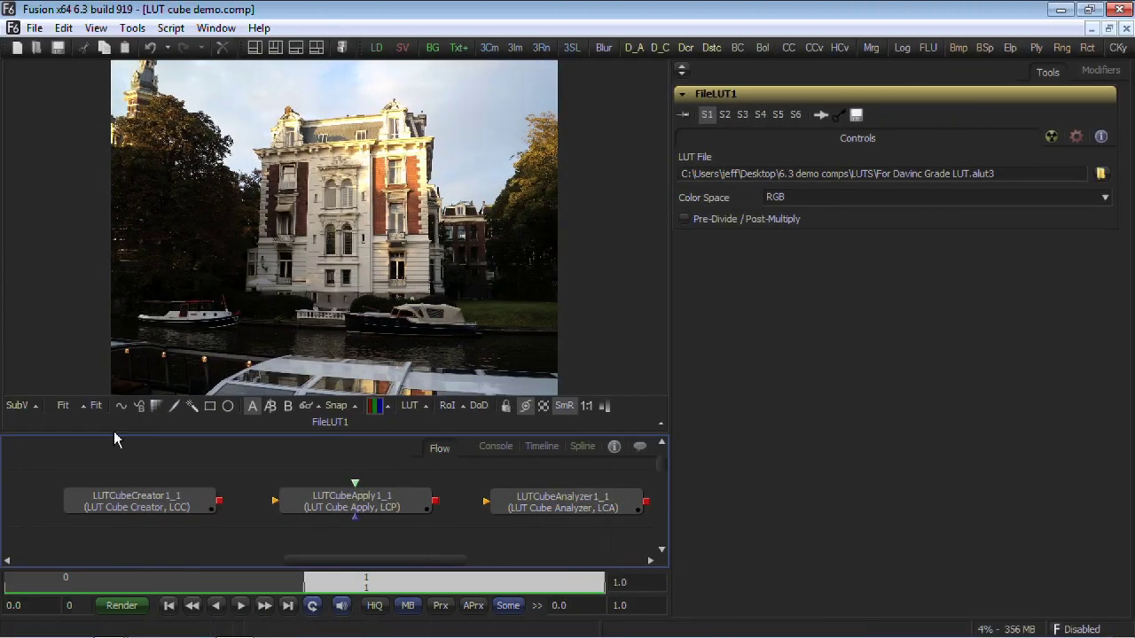
# - Inspect the LUTCubeCreator1_1, LUTCubeApply1_1 and analyzer nodes, switching the analyzer type from ITX to 3DL
pyautogui.click(127, 503)
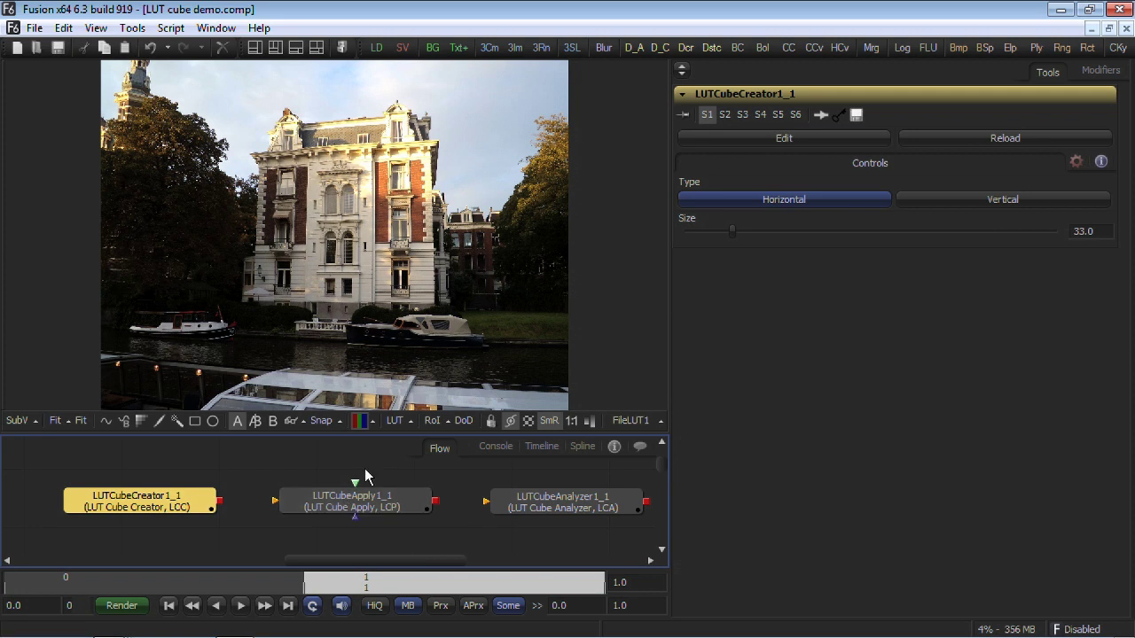
pyautogui.click(374, 504)
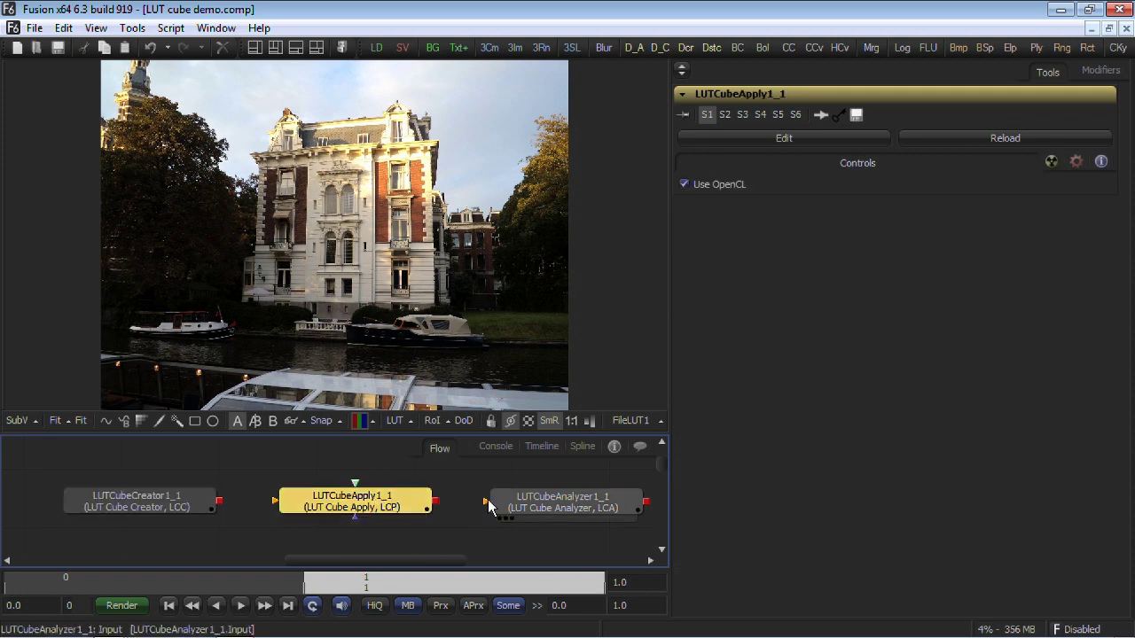
pyautogui.click(614, 506)
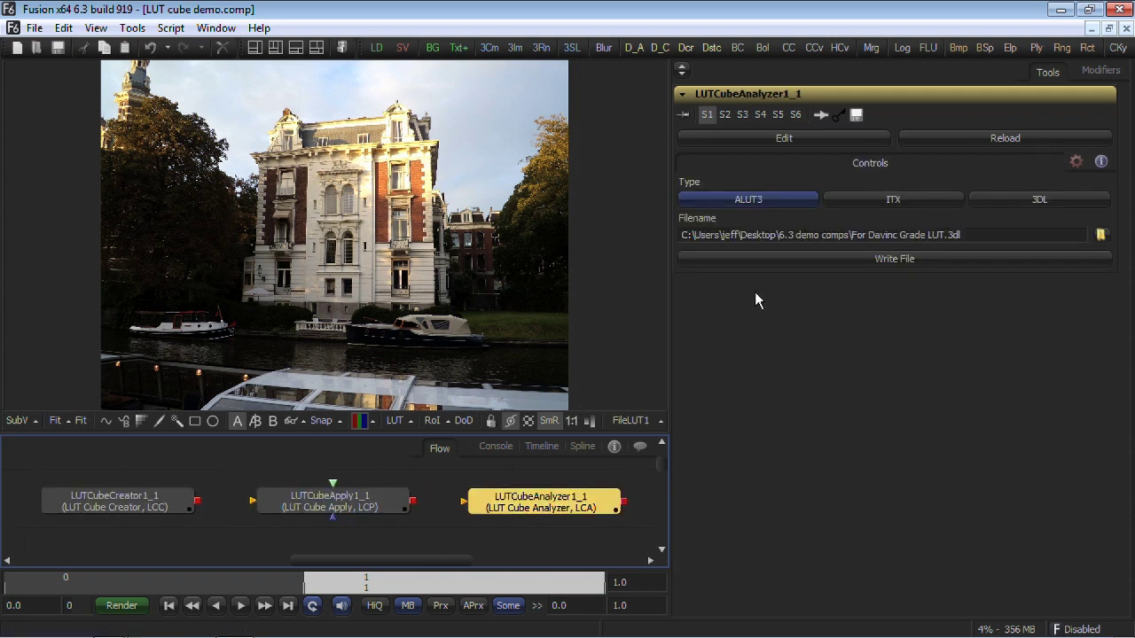
pyautogui.click(922, 198)
pyautogui.click(1071, 198)
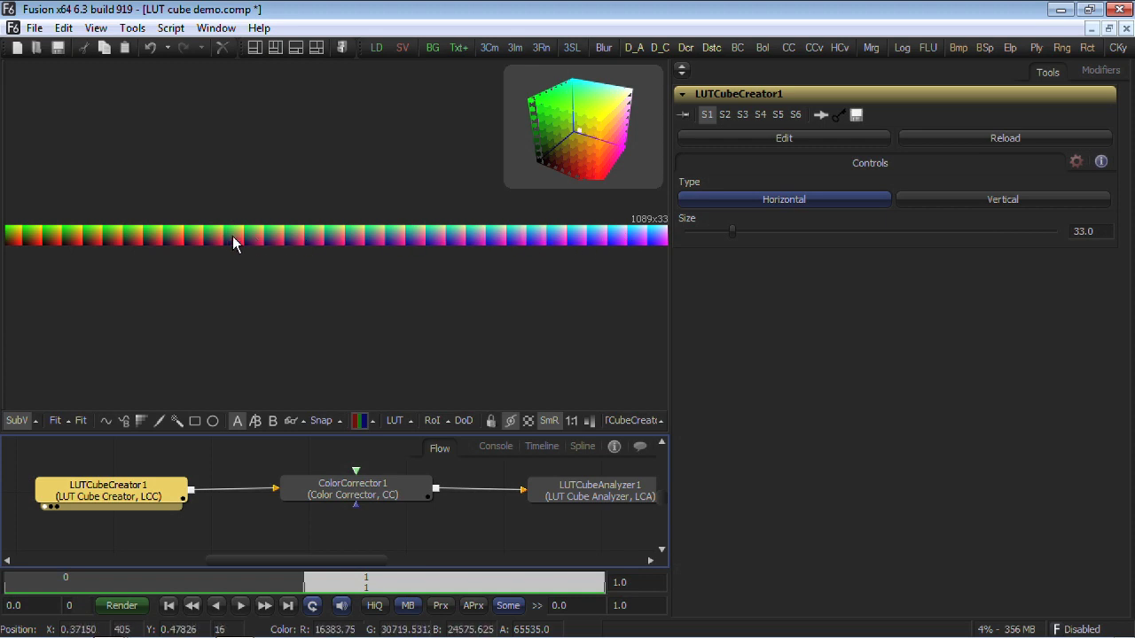
# - Set ColorCorrector1's Master RGB Gamma to 1/2.2 (0.4545)
pyautogui.click(359, 493)
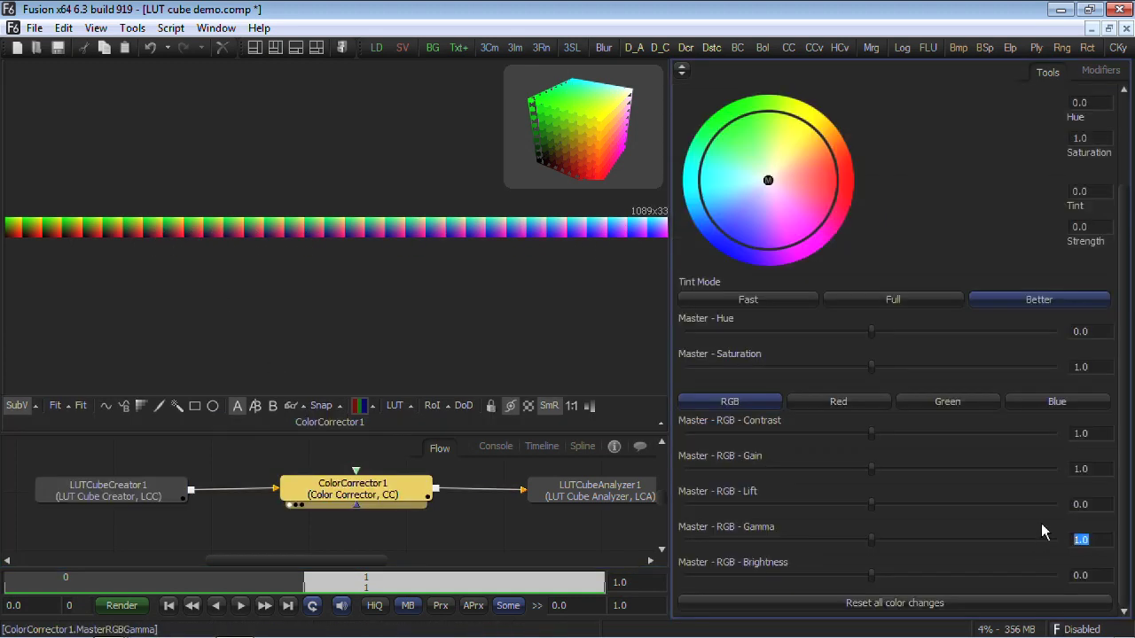
pyautogui.write('1/2')
pyautogui.press('Return')
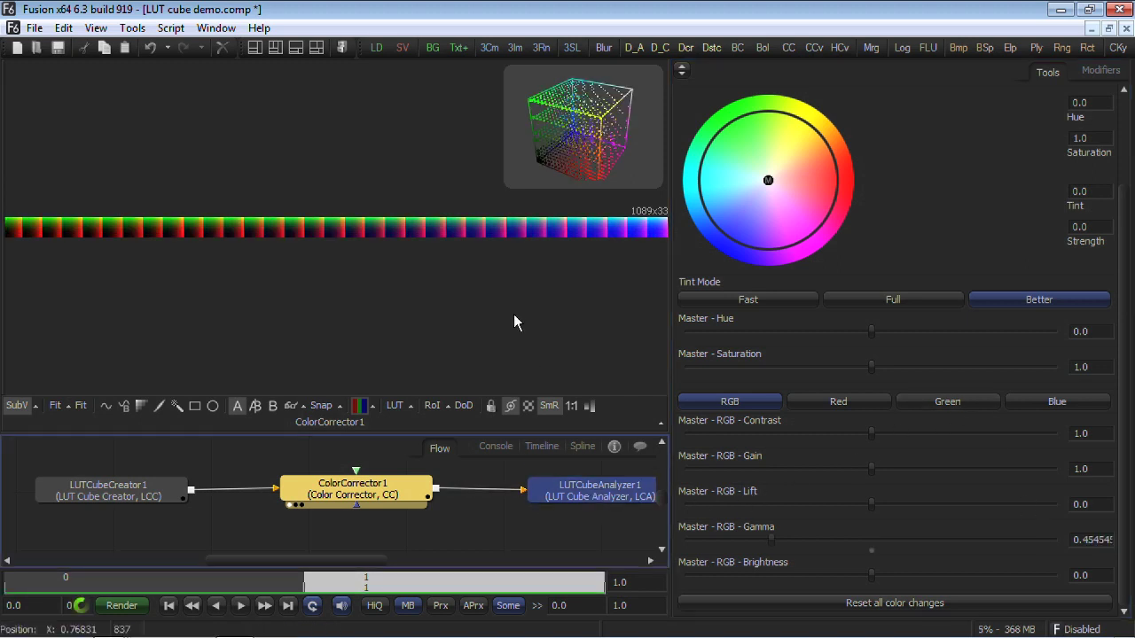
# - Write LUTCubeAnalyzer1's LUT out as an ALUT3 file and bring up the viewer LUT Editor
pyautogui.click(578, 492)
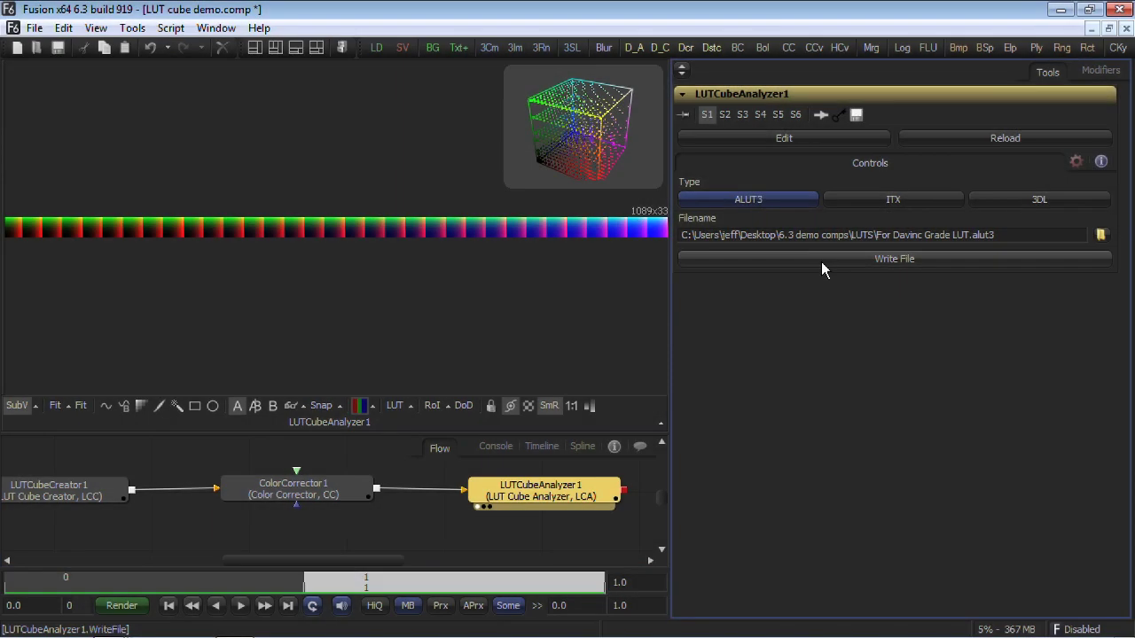
pyautogui.click(821, 261)
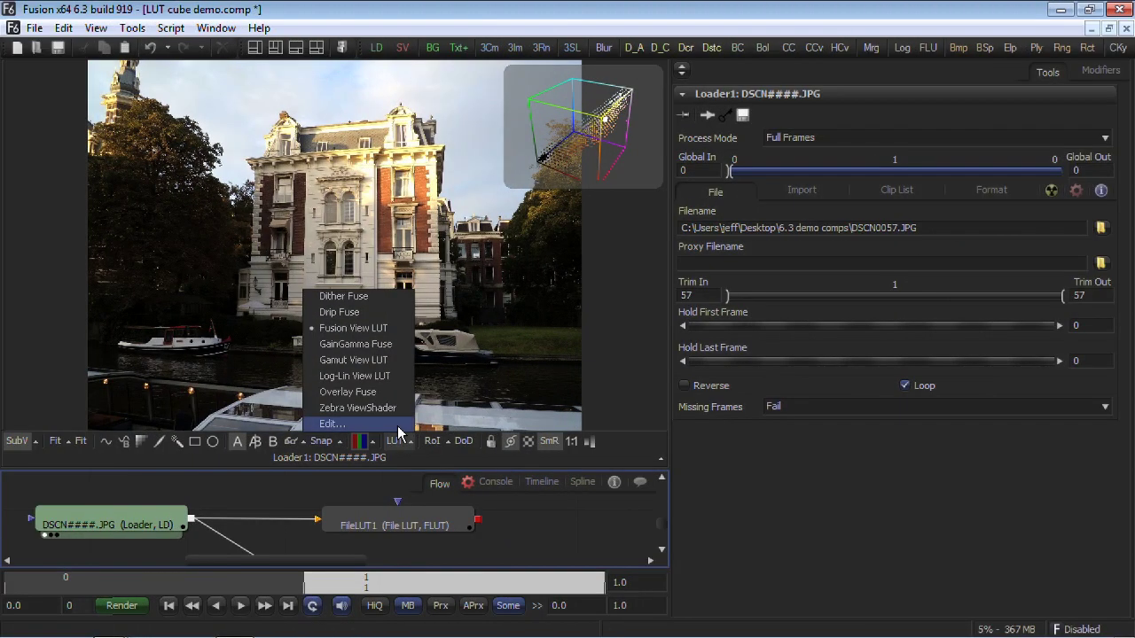
pyautogui.click(337, 425)
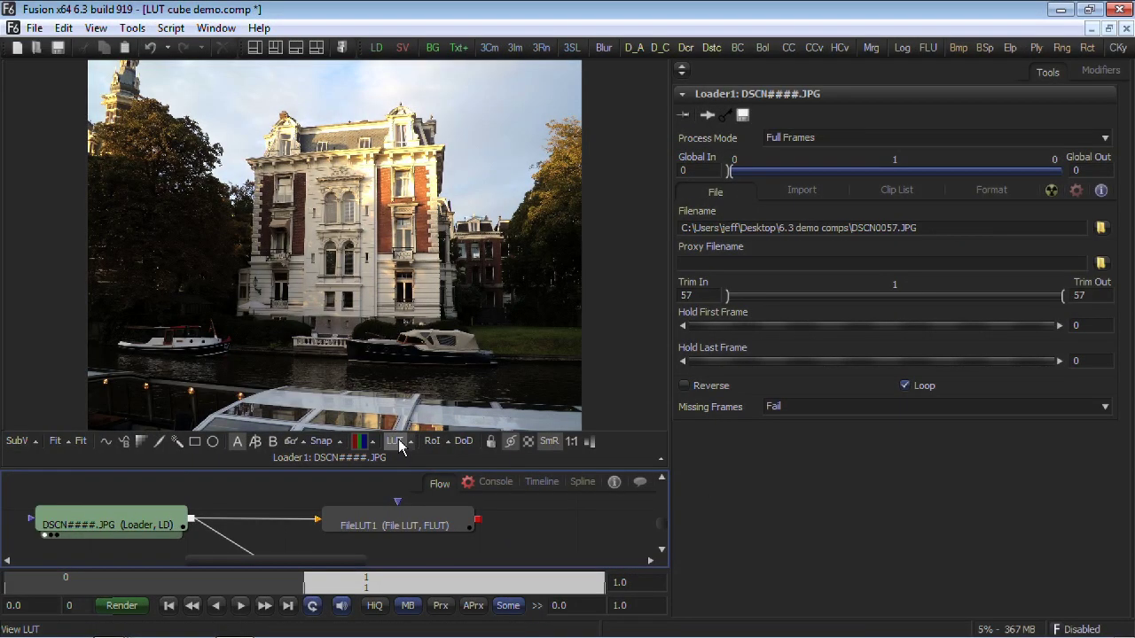
# - Toggle the viewer LUT on, off and on again to compare the grade
pyautogui.click(396, 440)
pyautogui.click(396, 440)
pyautogui.click(397, 441)
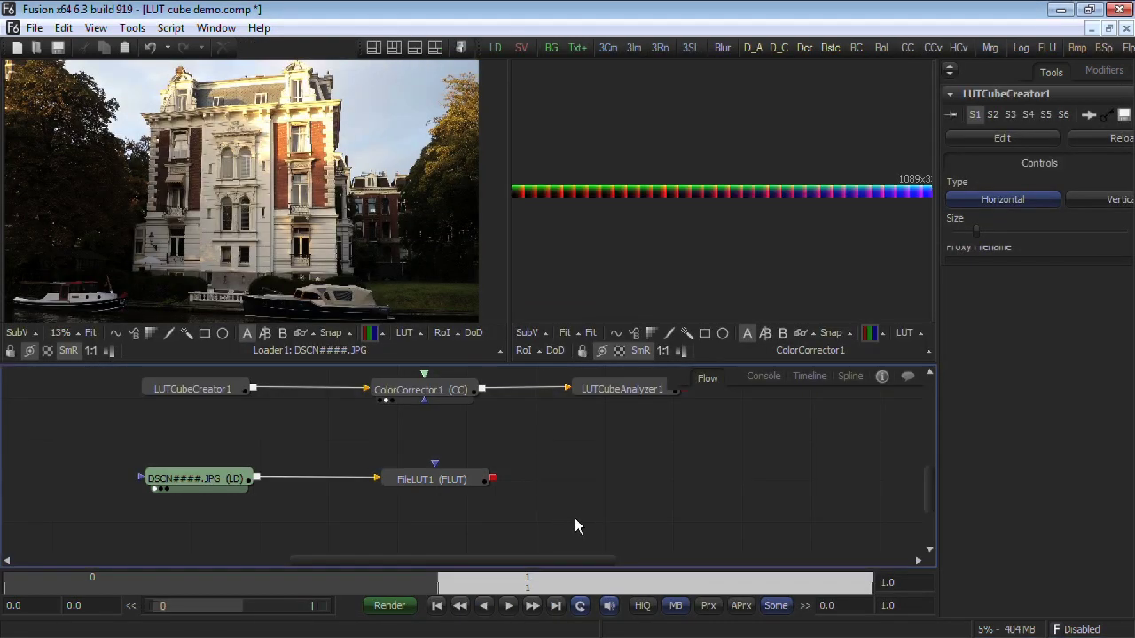
# - Add LUTCubeApply1 fed by the DSCN####.JPG photo and ColorCorrector1's LUT, and view it in the left viewer
pyautogui.hotkey('ctrl', 'v')
pyautogui.moveTo(574, 515); pyautogui.dragTo(549, 520)
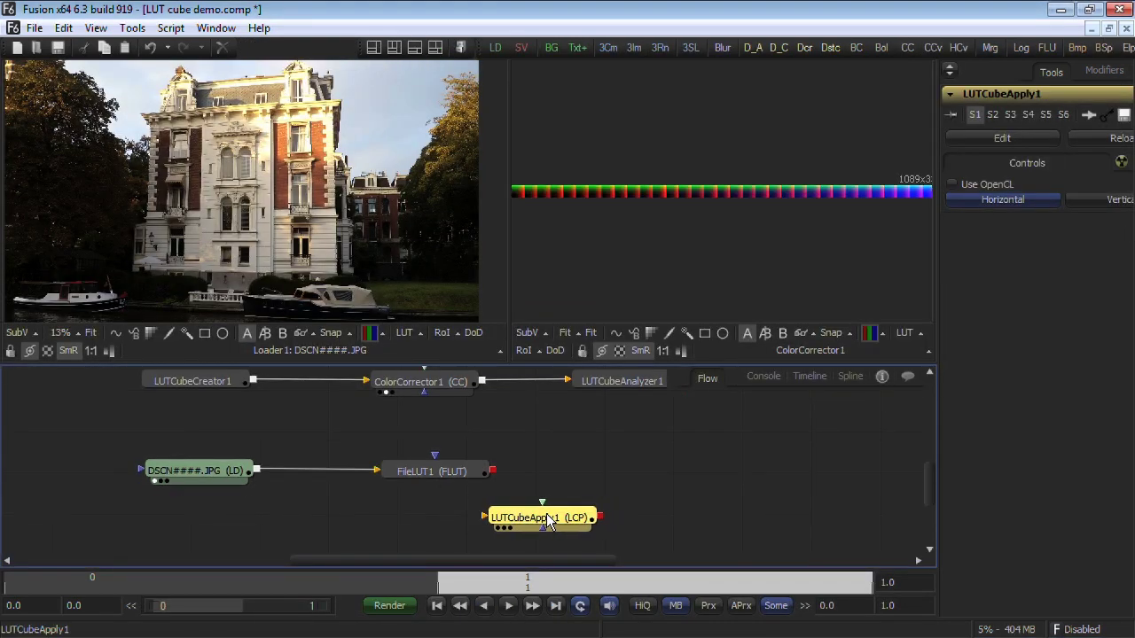
pyautogui.moveTo(258, 469); pyautogui.dragTo(443, 536)
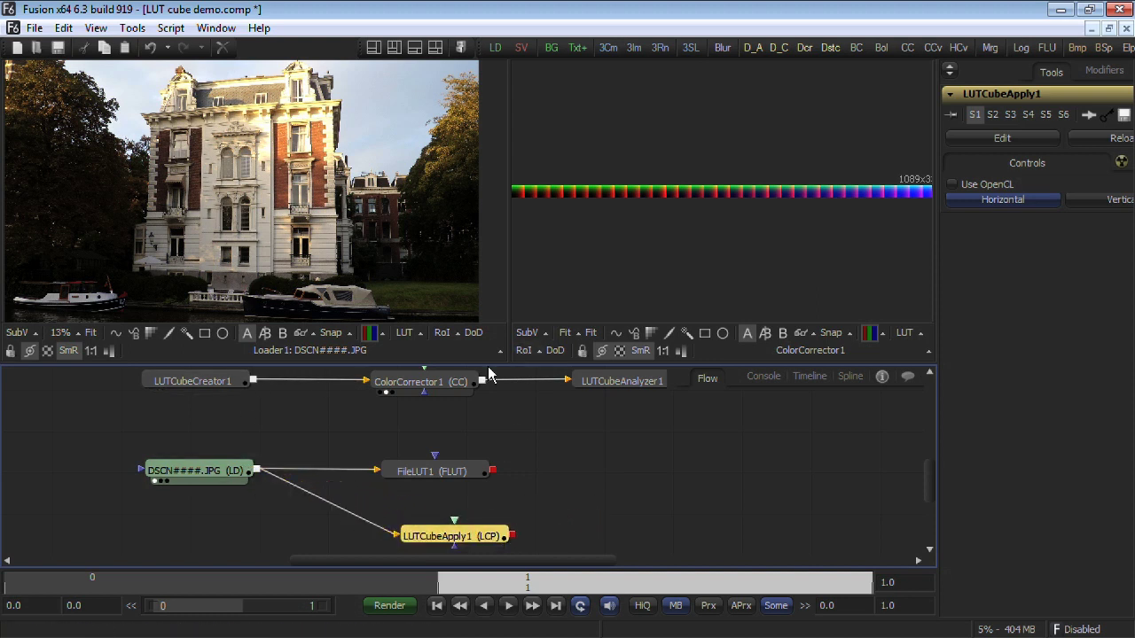
pyautogui.moveTo(481, 381); pyautogui.dragTo(454, 523)
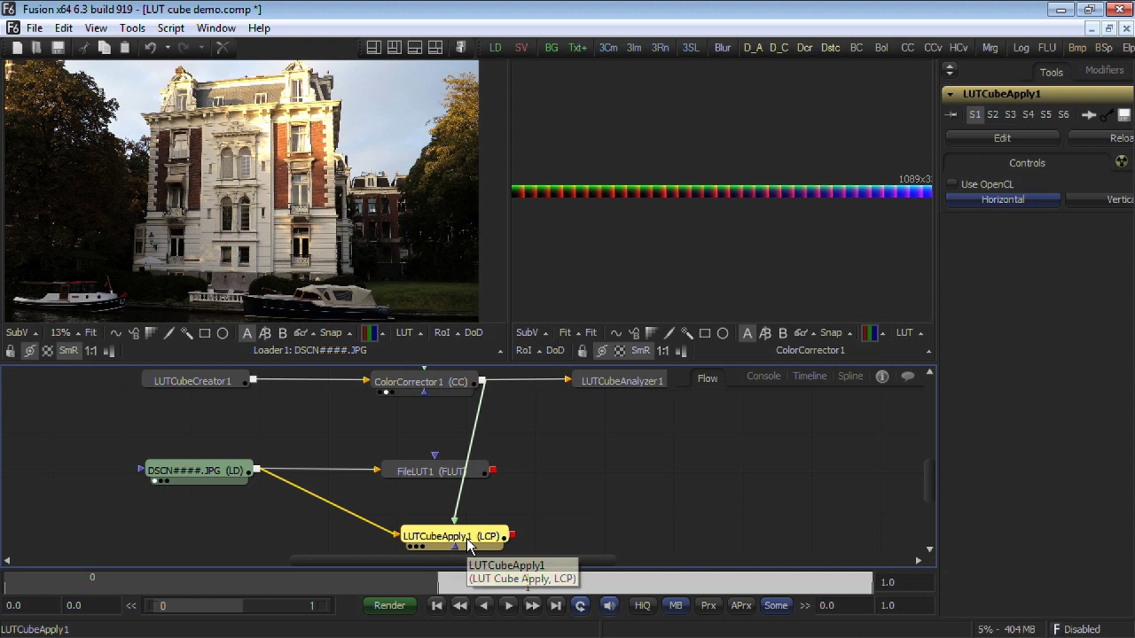
pyautogui.press('1')
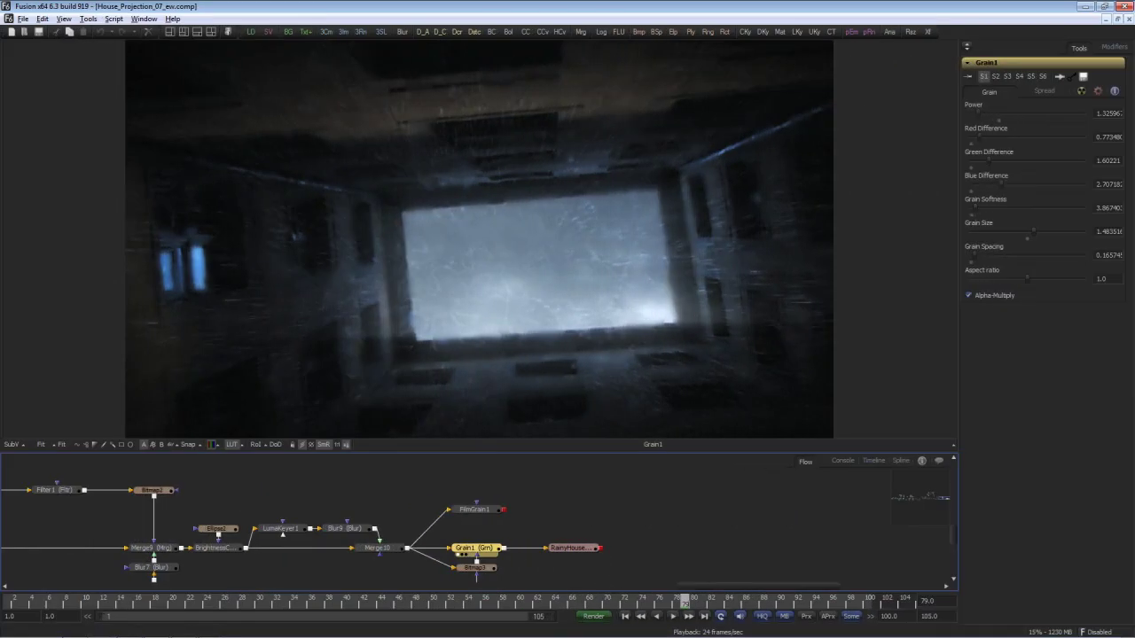
# - Show the viewer's View On external output choices, including AJA
pyautogui.rightClick(481, 286)
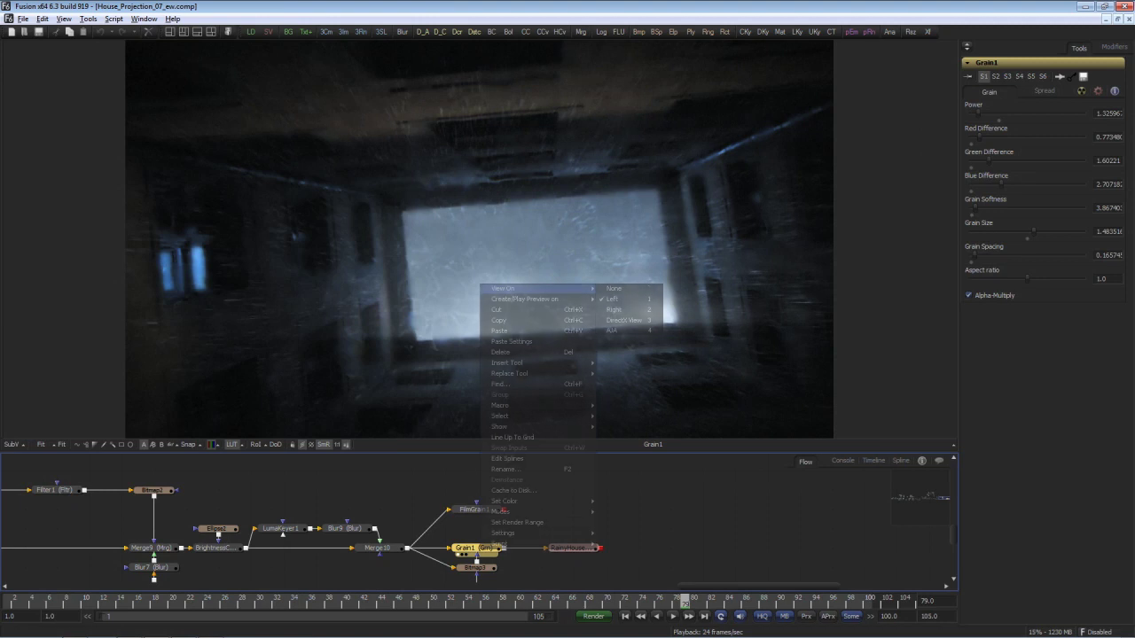
pyautogui.moveTo(532, 288)
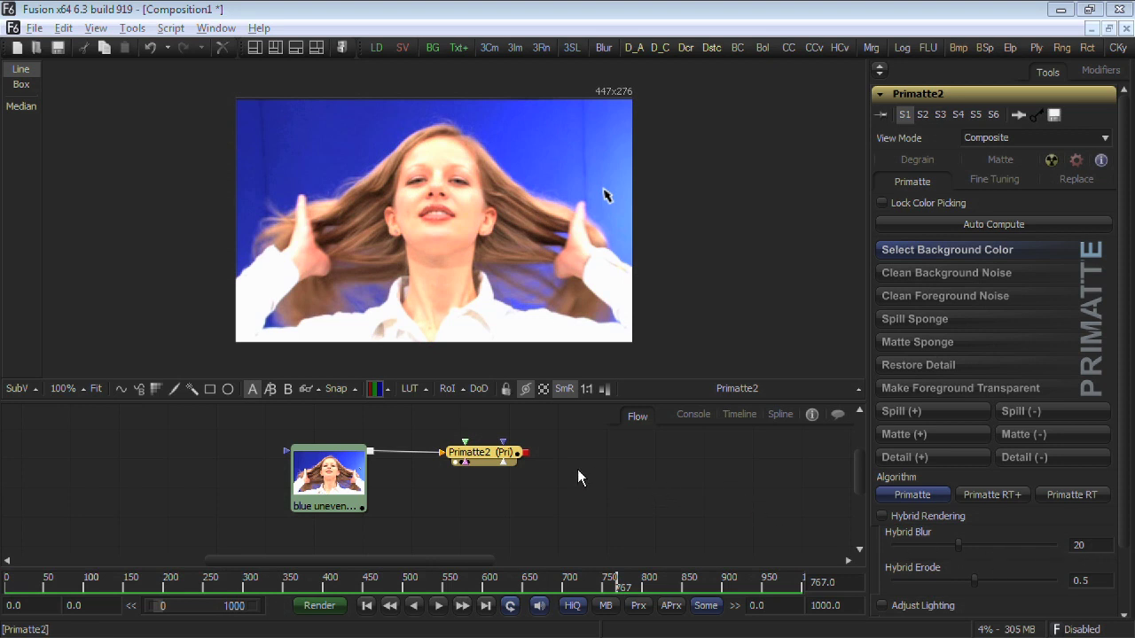
# - Key Primatte2's blue background with the eyedropper, enabling Adjust Lighting with threshold about 0.24
pyautogui.click(493, 455)
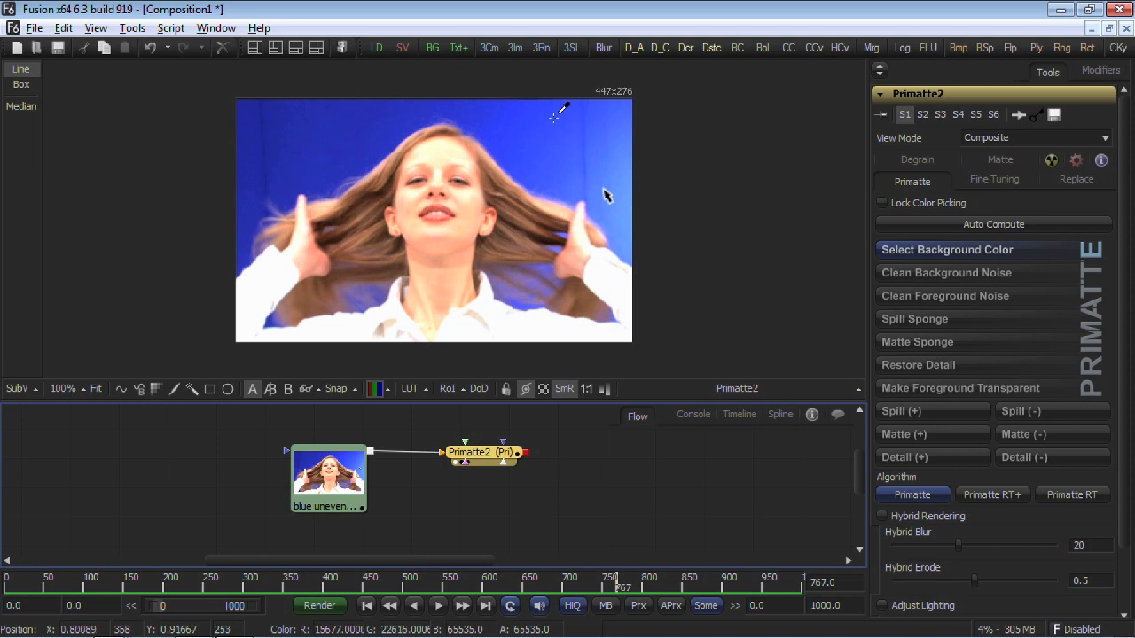
pyautogui.moveTo(554, 118); pyautogui.dragTo(592, 167)
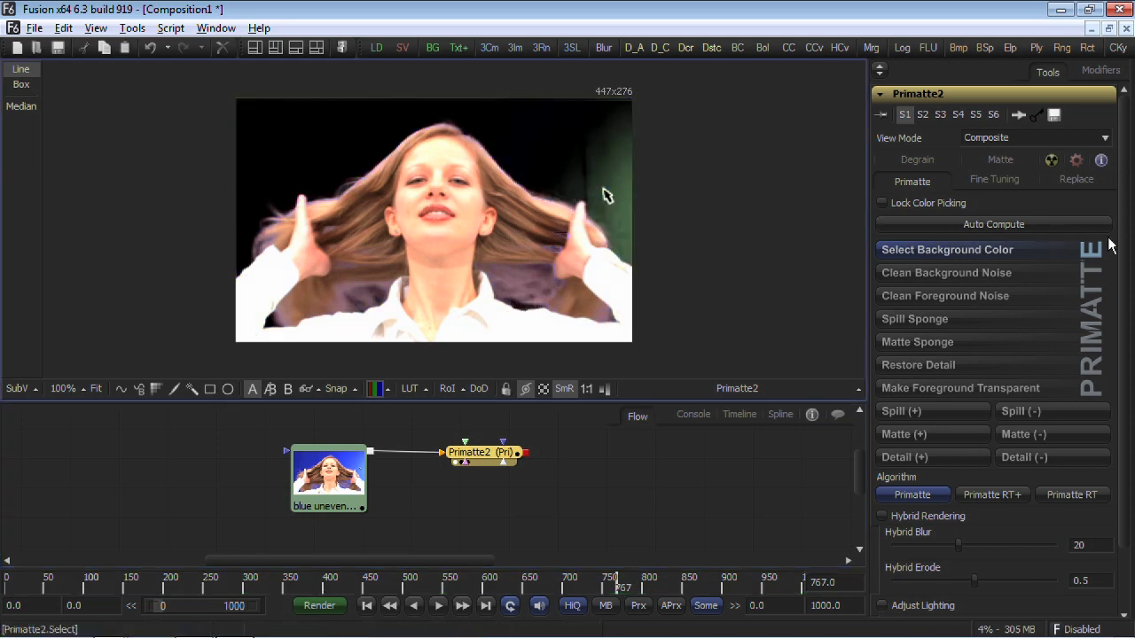
pyautogui.scroll(-2, 1029, 372)
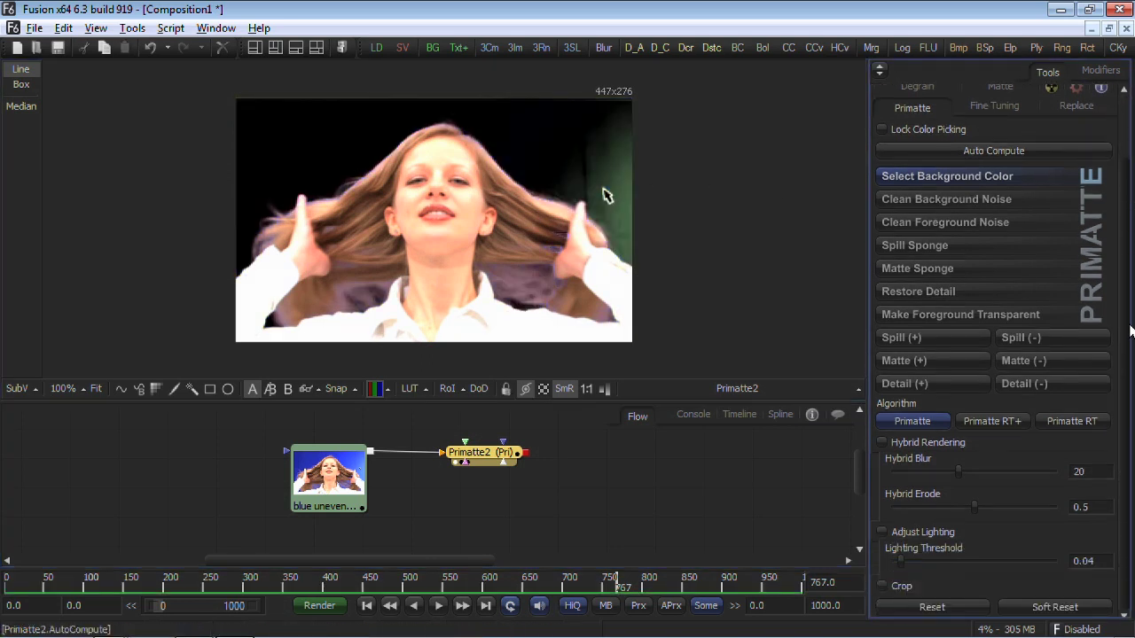
pyautogui.click(891, 533)
pyautogui.moveTo(901, 560); pyautogui.dragTo(934, 560)
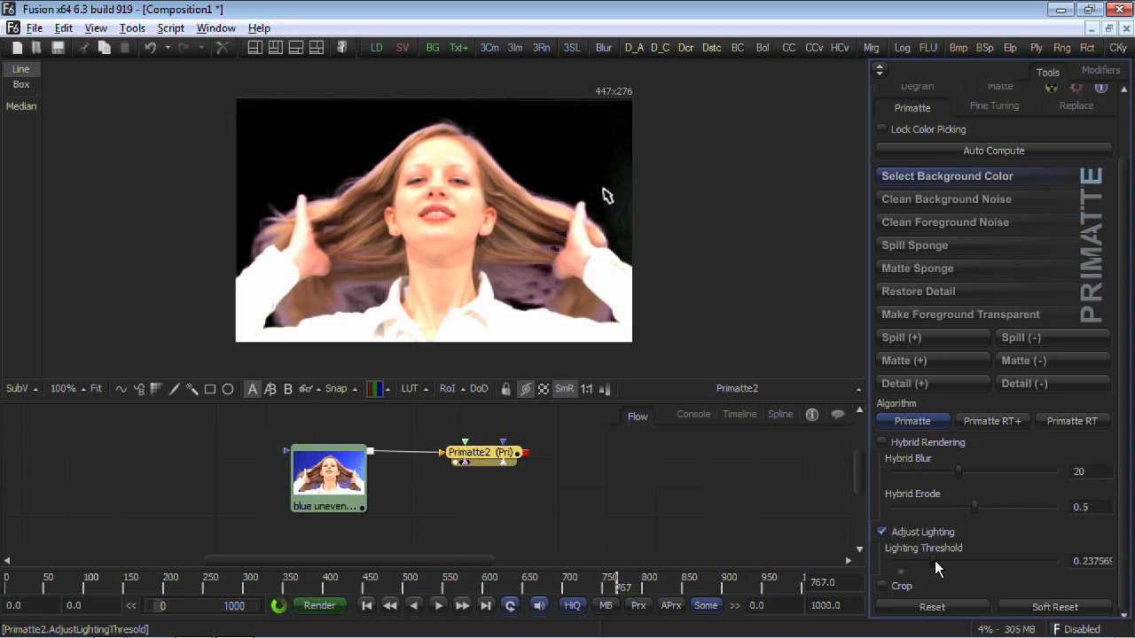
# - Compare the key against the original blue-screen clip, then return to Primatte2's settings
pyautogui.scroll(2, 1113, 98)
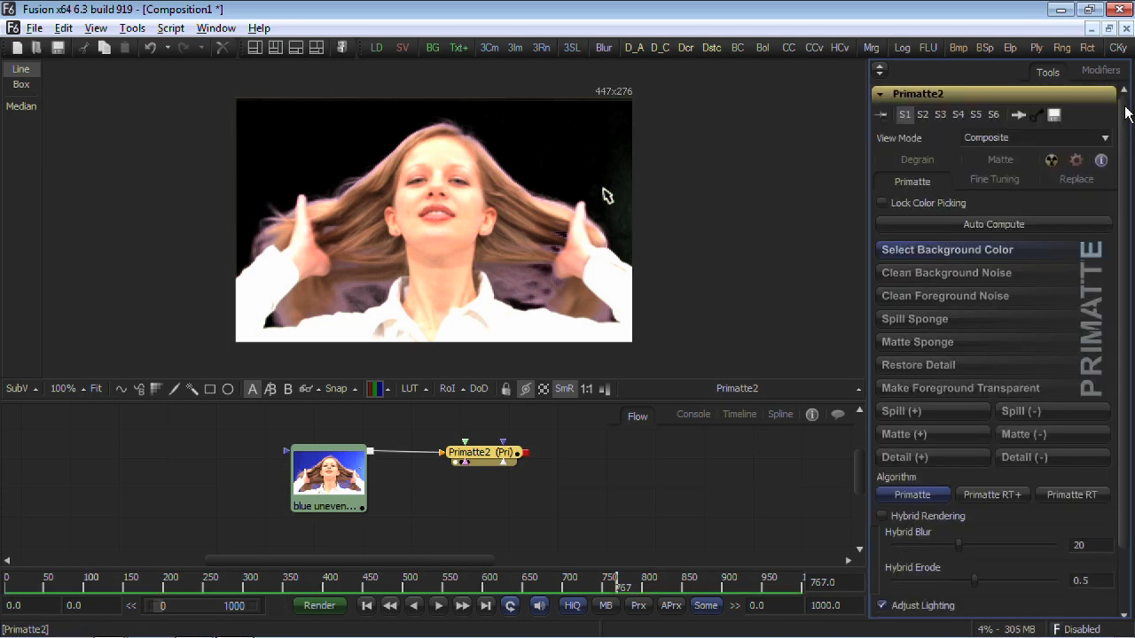
pyautogui.click(1036, 140)
pyautogui.click(1034, 218)
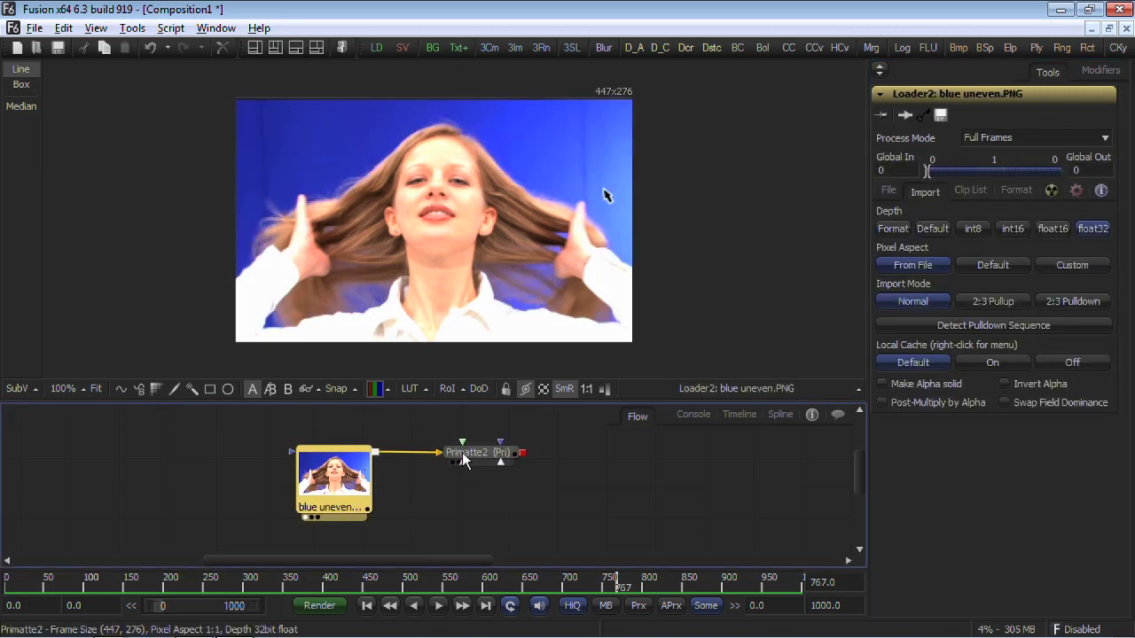
pyautogui.click(462, 457)
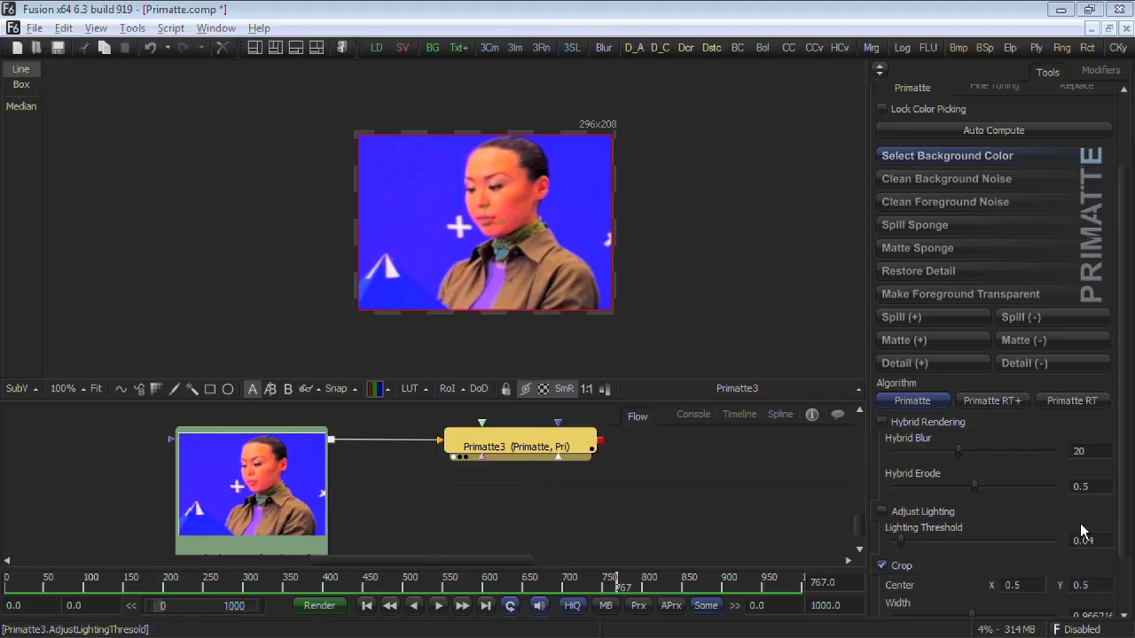
# - Auto Compute Primatte3's key with Hybrid Rendering and Clean Foreground Noise, then wipe-compare with the original
pyautogui.moveTo(519, 447); pyautogui.dragTo(520, 453)
pyautogui.click(972, 129)
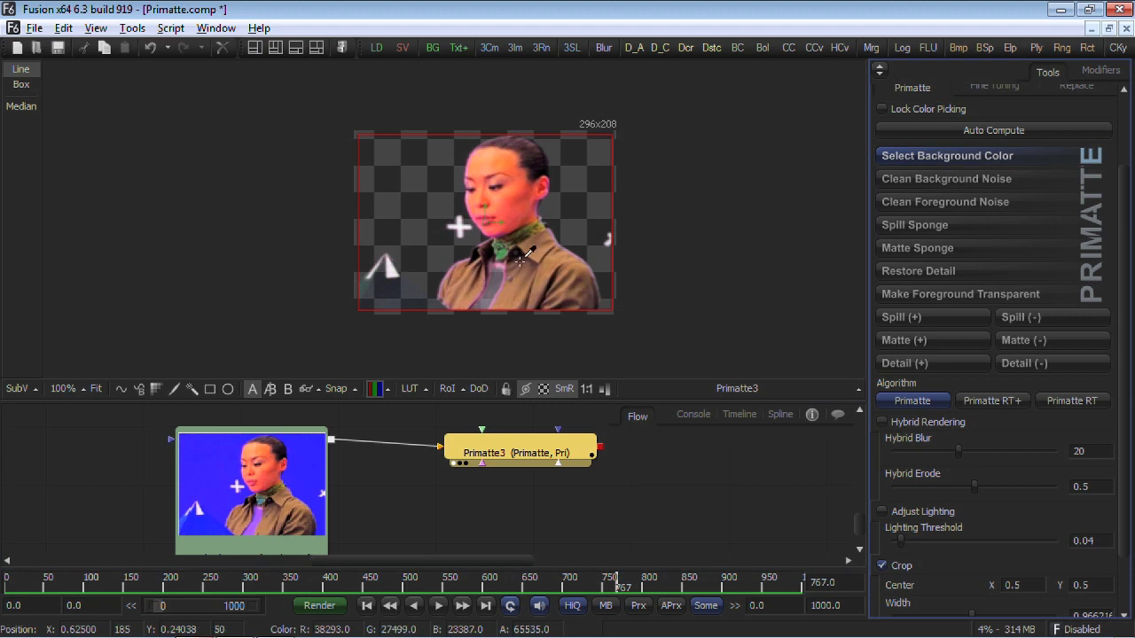
pyautogui.click(886, 421)
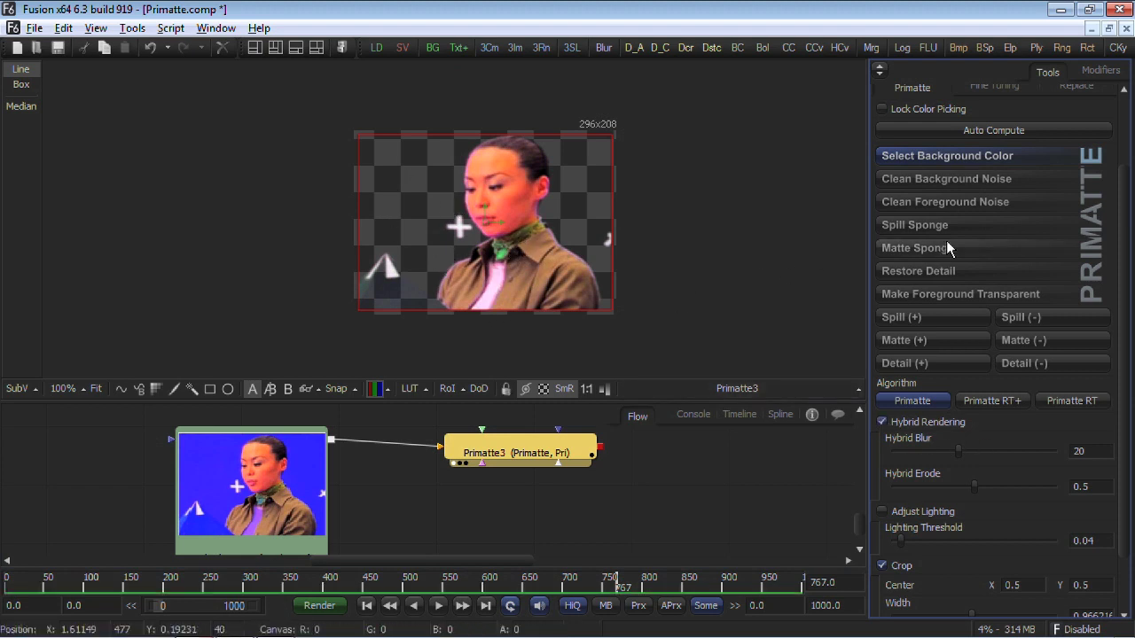
pyautogui.click(934, 203)
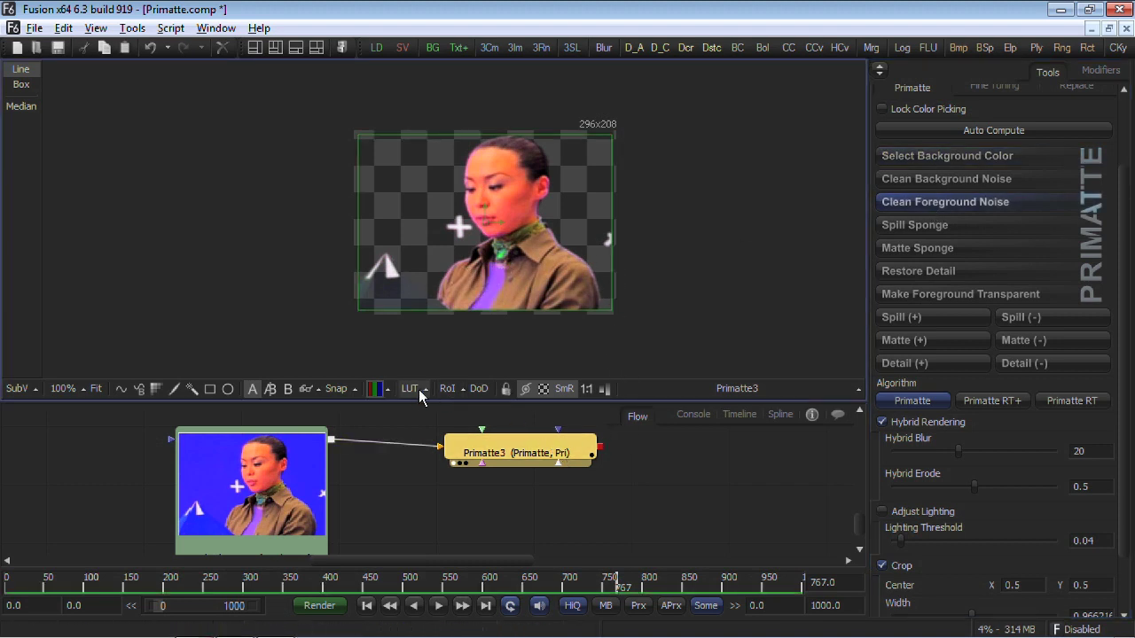
pyautogui.click(271, 390)
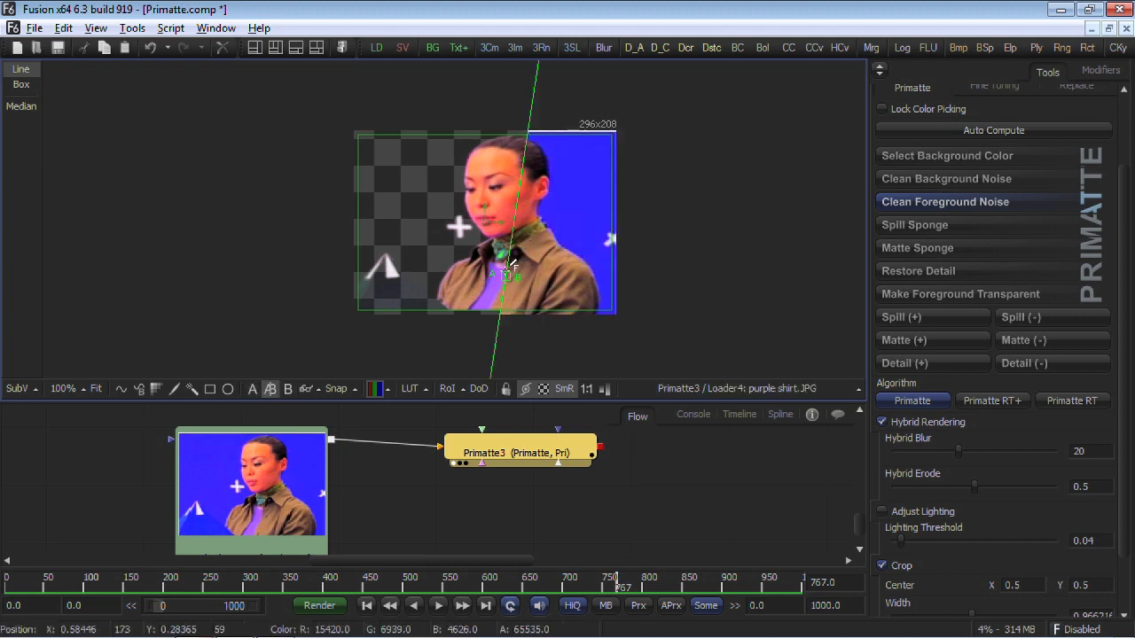
pyautogui.moveTo(507, 285); pyautogui.dragTo(619, 284)
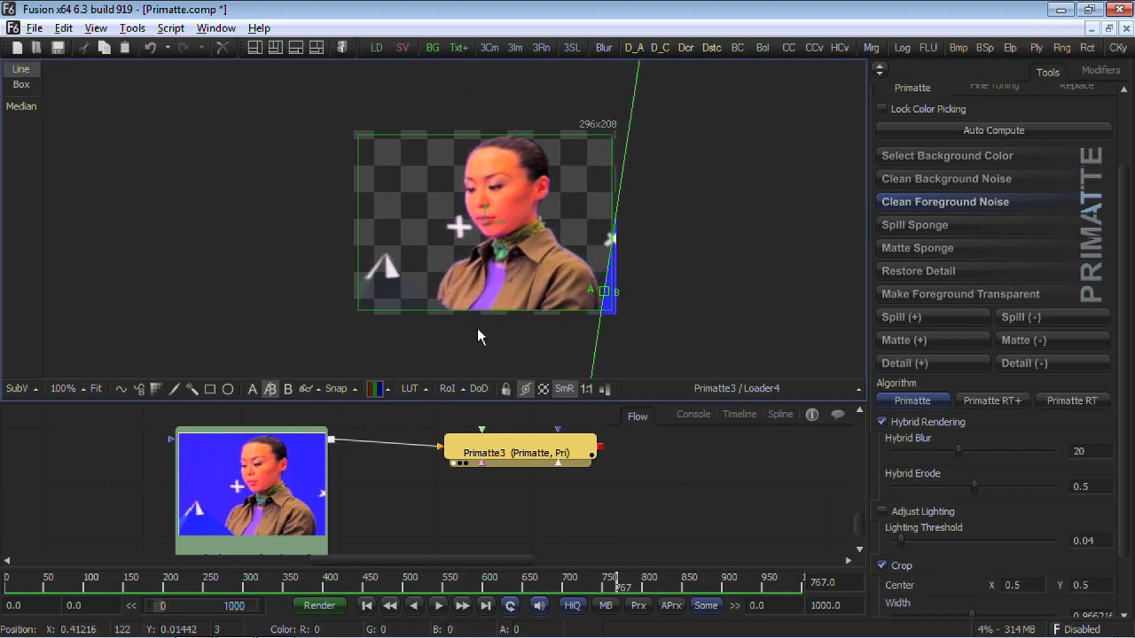